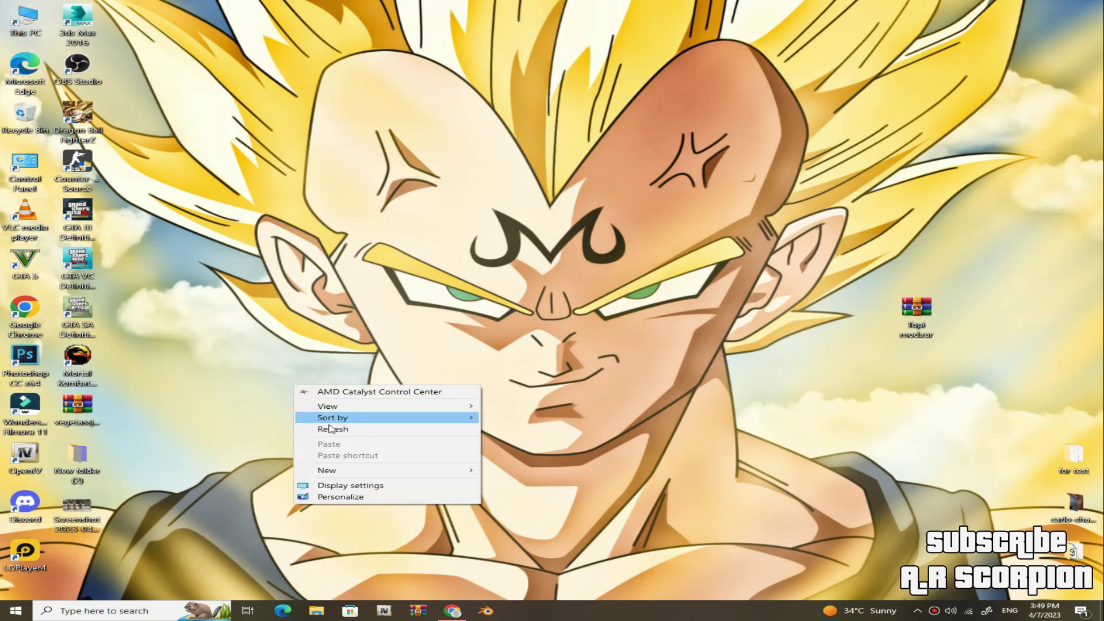
Step: View the desktop screenshot of the three characters wearing the cap, and close it
click(323, 432)
double_click(97, 508)
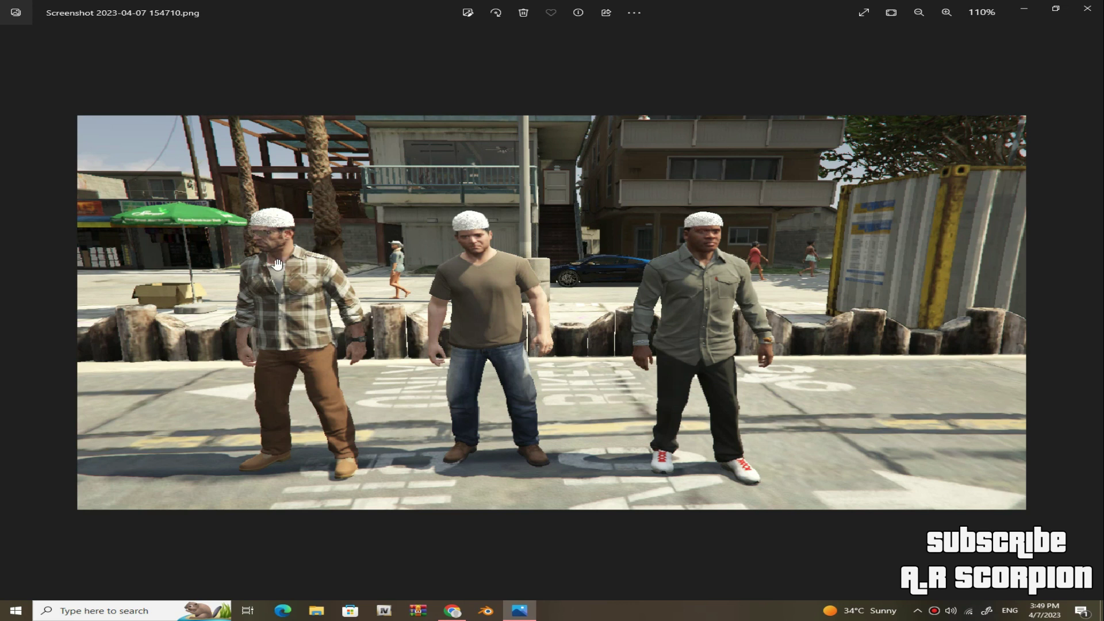
click(1087, 8)
right_click(557, 179)
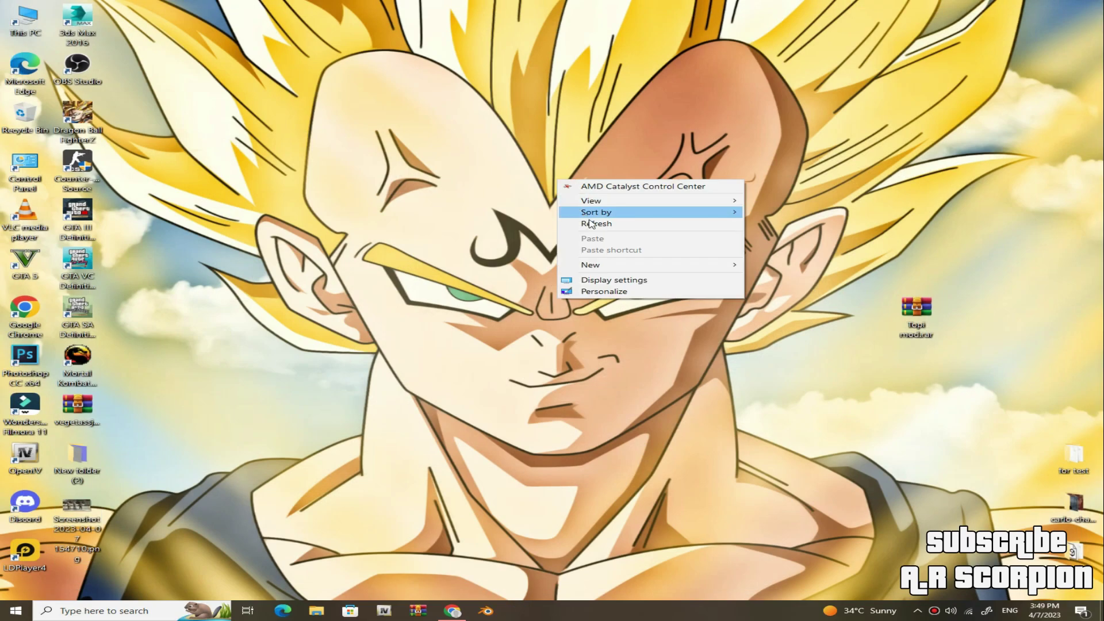
click(593, 224)
right_click(509, 184)
click(569, 226)
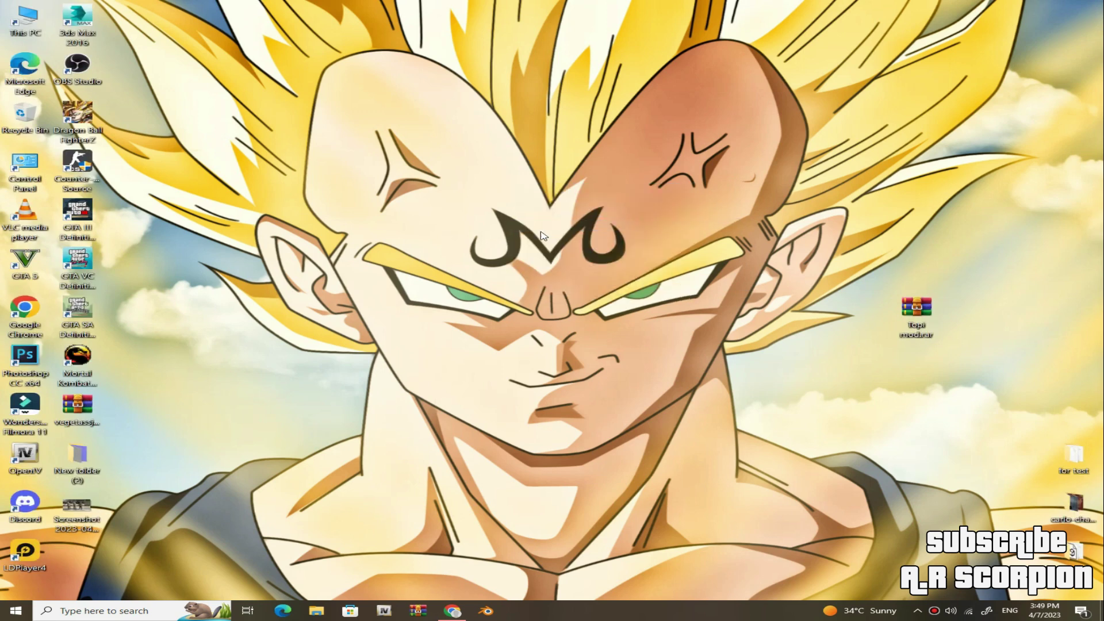
right_click(527, 211)
click(571, 256)
click(452, 611)
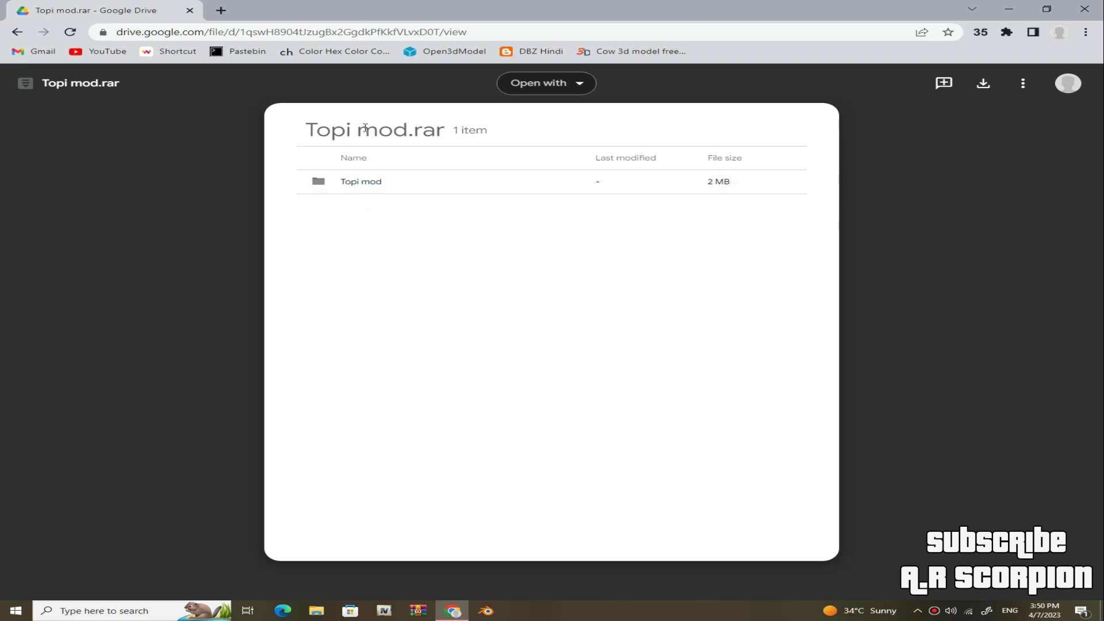
click(985, 83)
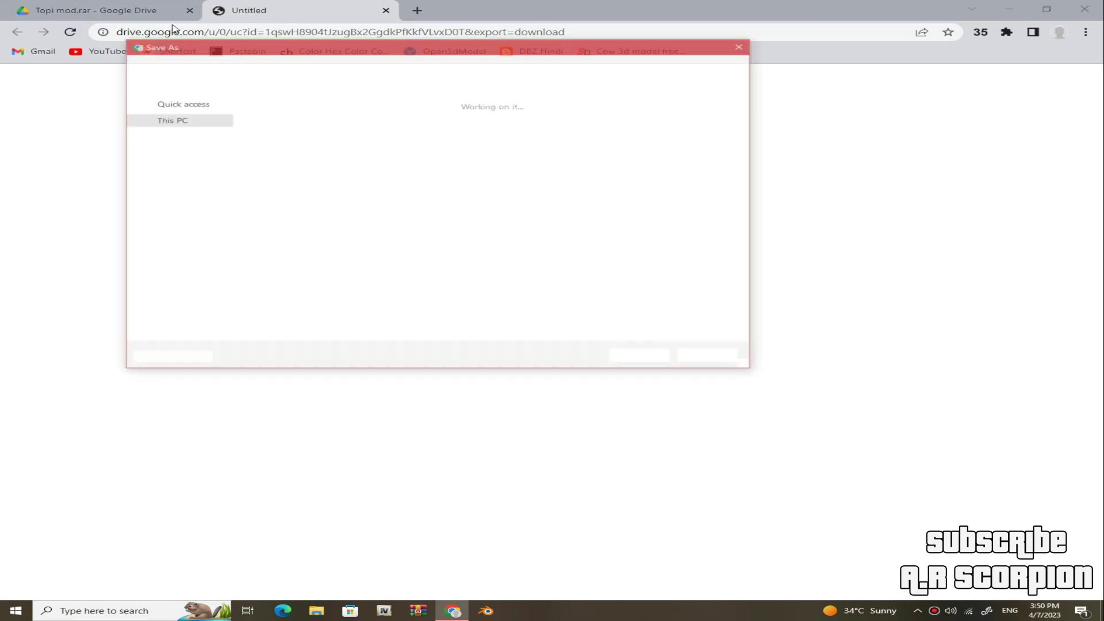
click(322, 322)
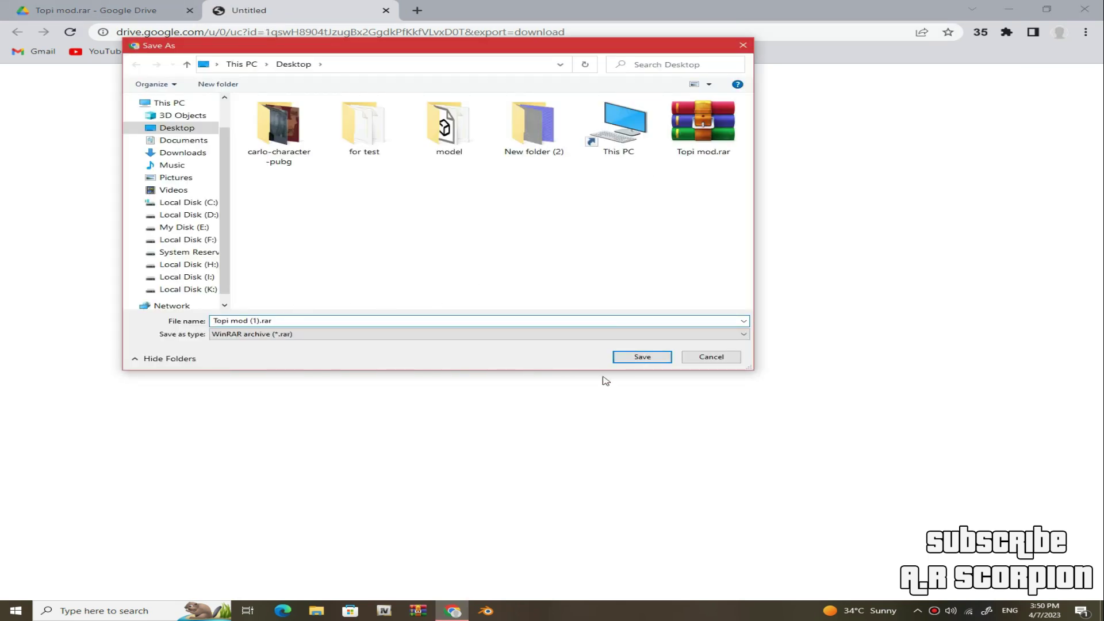
click(711, 357)
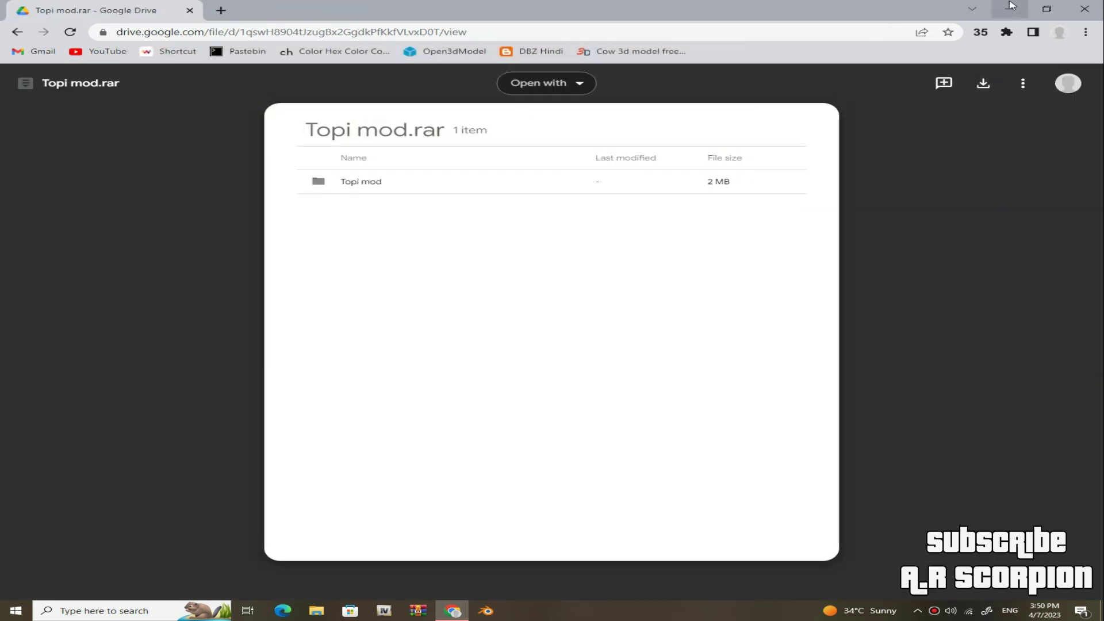
click(1010, 9)
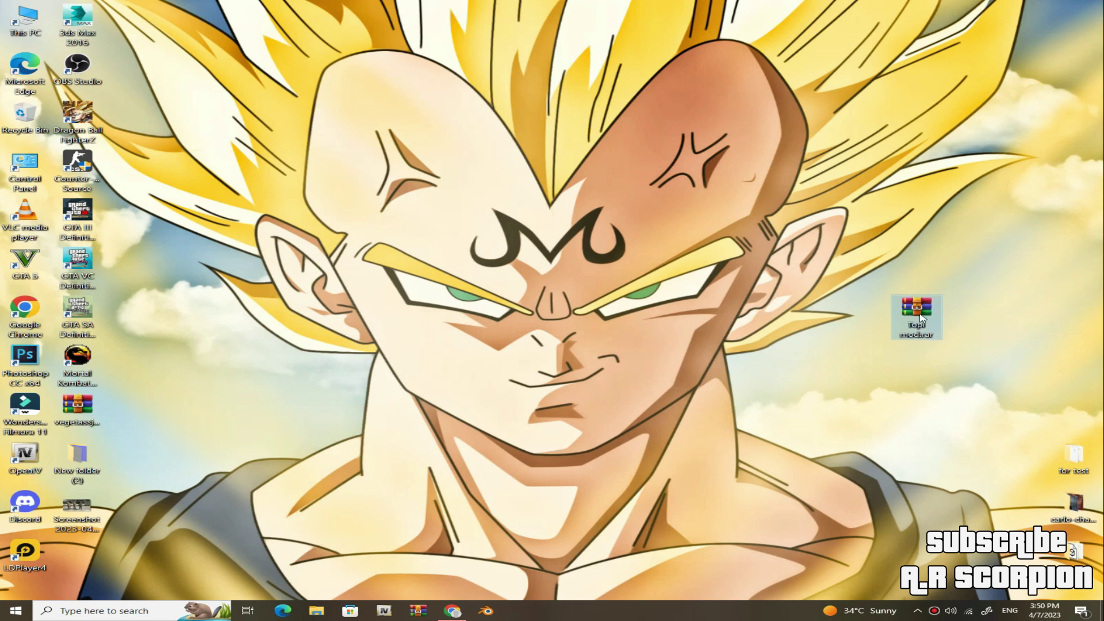
Step: Extract Topi mod.rar on the desktop into its own Topi mod folder and place that folder beneath the archive
drag(925, 316, 978, 221)
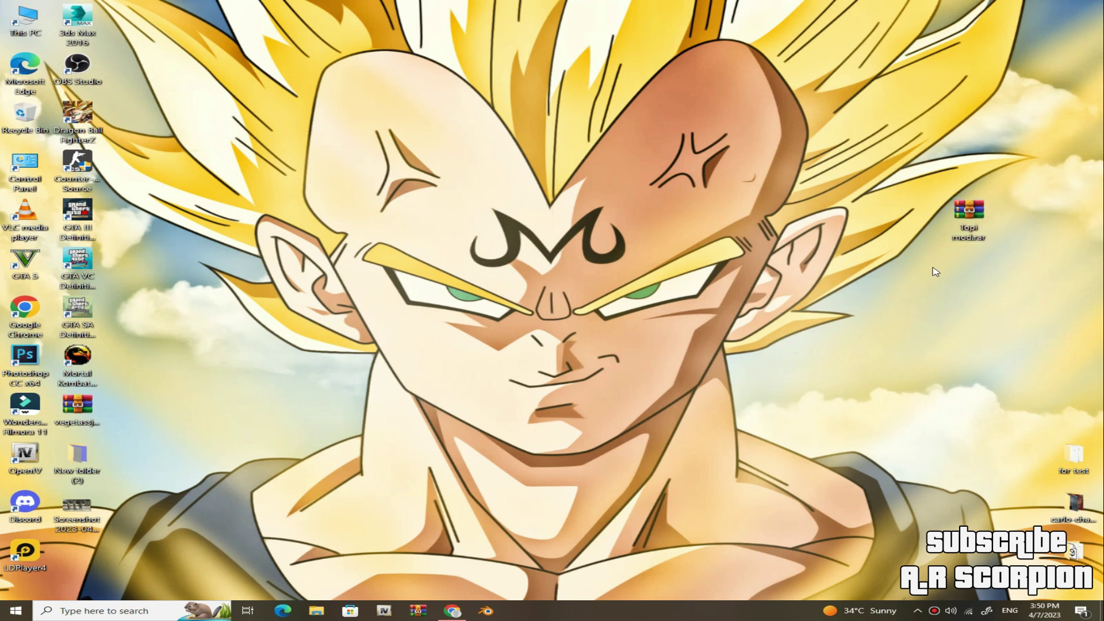
right_click(966, 233)
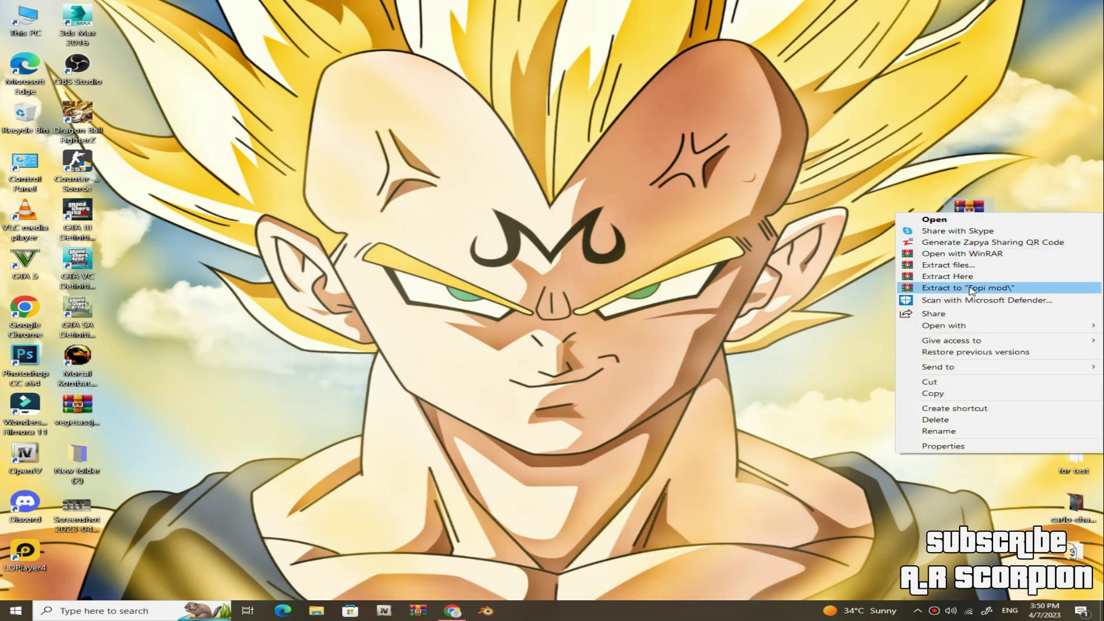
click(989, 289)
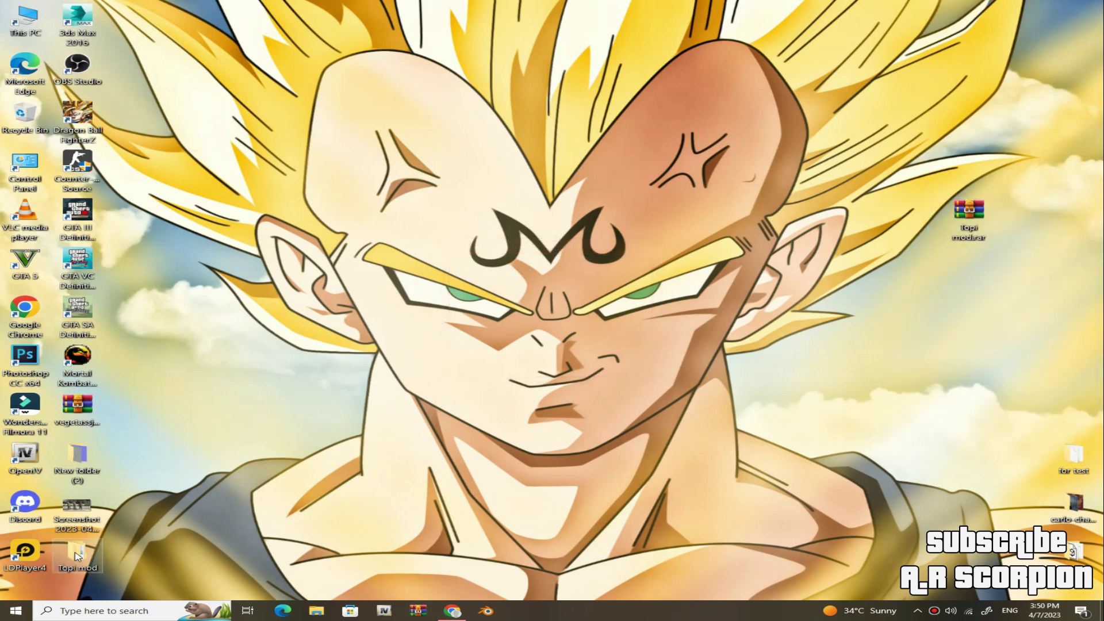
drag(69, 553, 971, 263)
Step: Check the contents of the extracted Topi mod folder and its inner Topi mod folder, and close the window
double_click(960, 269)
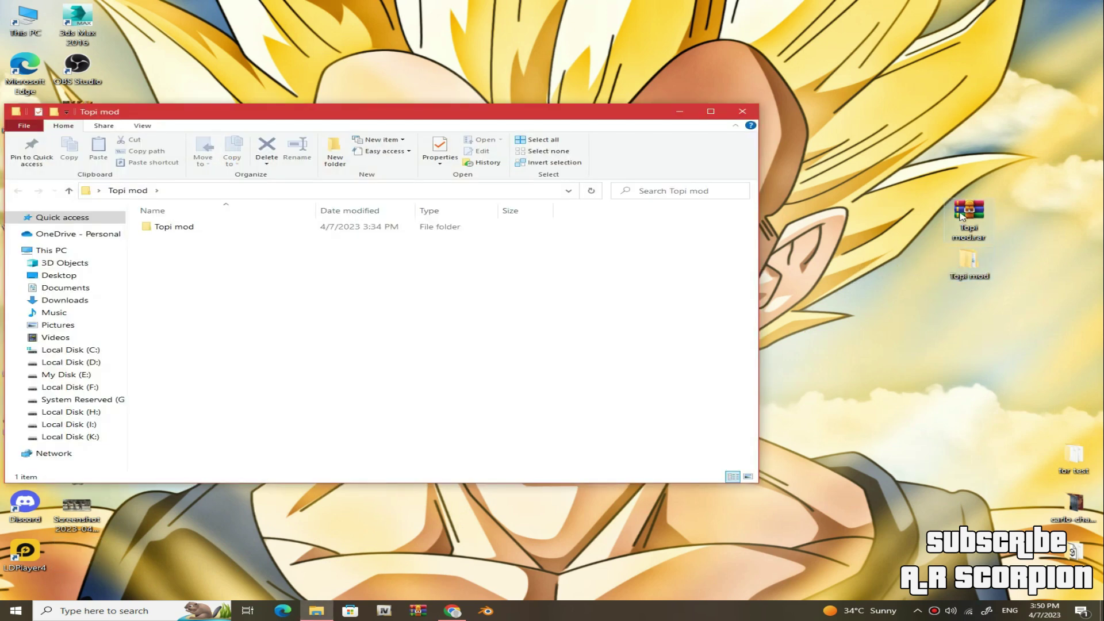
double_click(424, 228)
drag(292, 248, 283, 215)
click(313, 306)
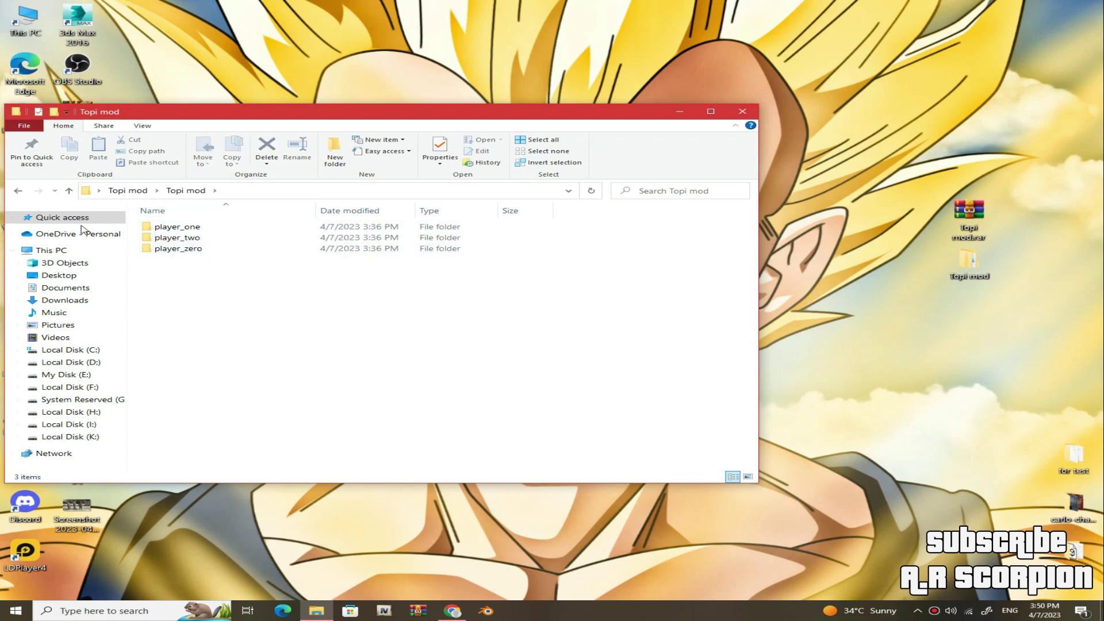
click(18, 191)
click(741, 112)
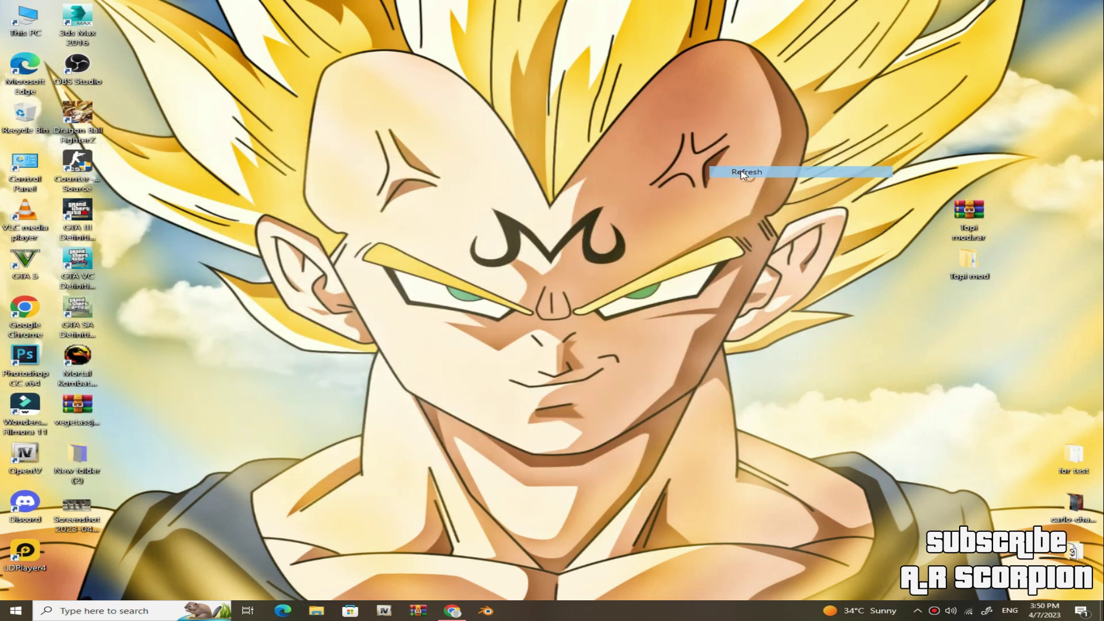
right_click(479, 186)
click(535, 228)
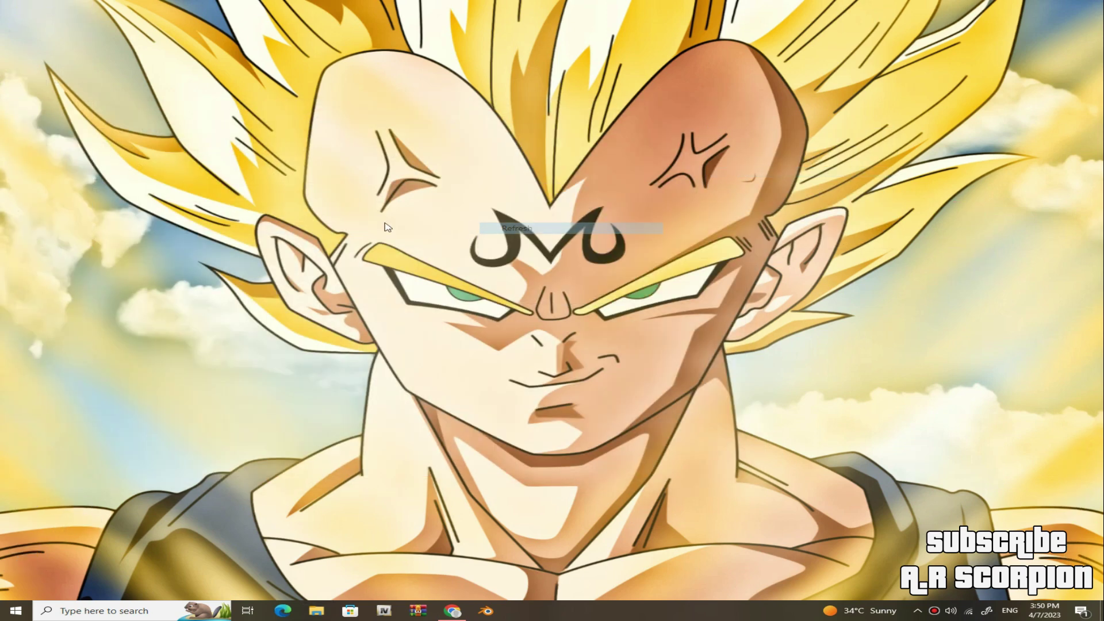
Step: Start OpenIV with Grand Theft Auto V for Windows
double_click(33, 470)
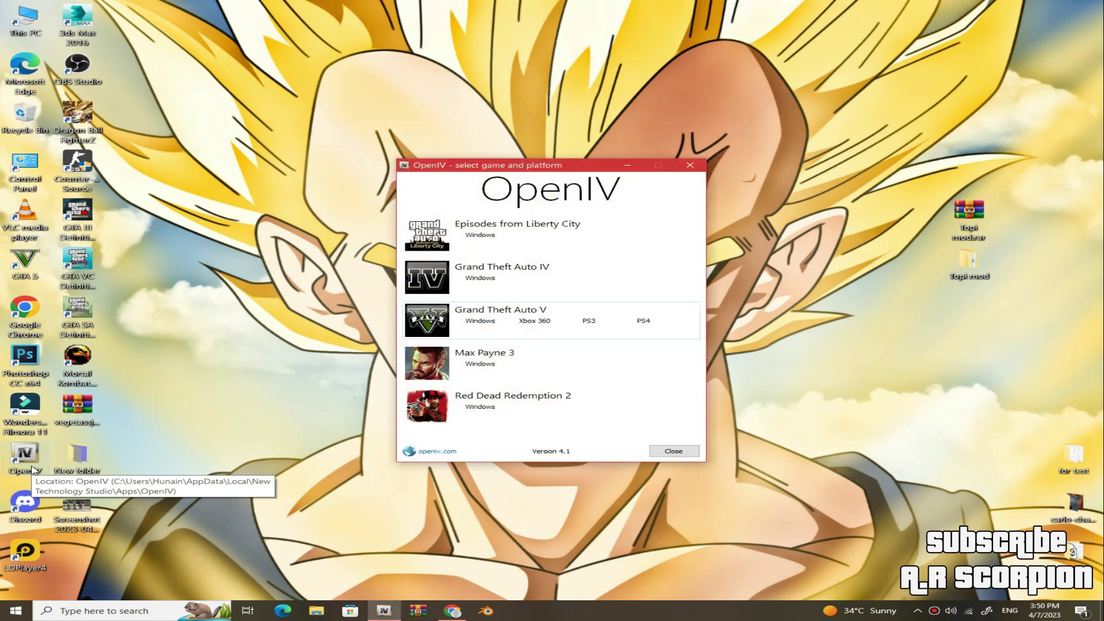
click(477, 322)
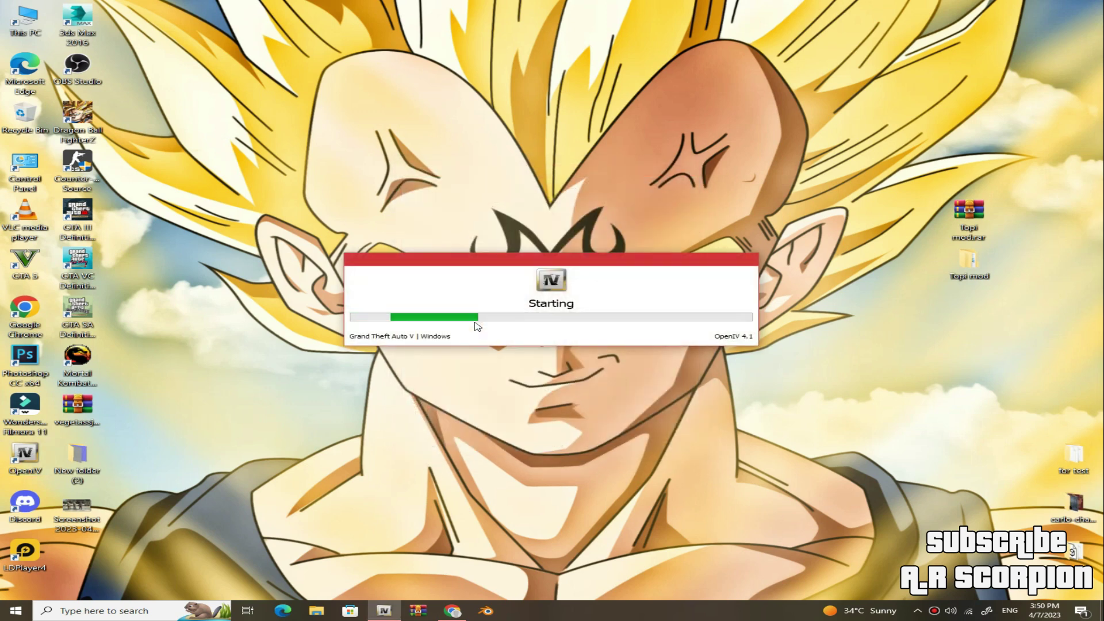
right_click(481, 167)
click(521, 210)
right_click(499, 151)
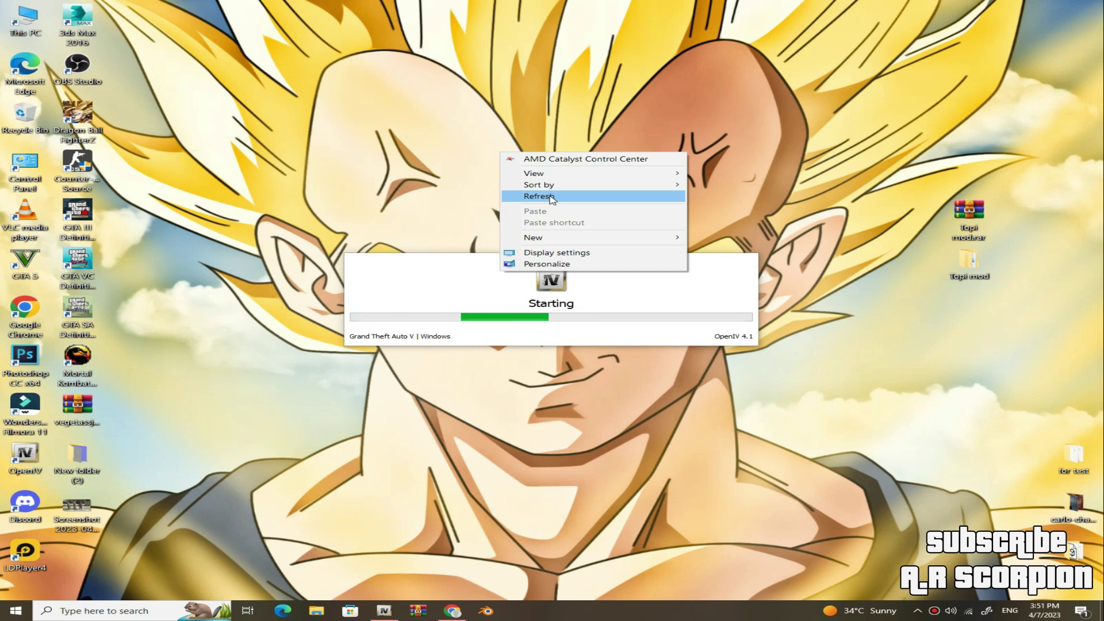
click(552, 196)
drag(567, 264, 594, 281)
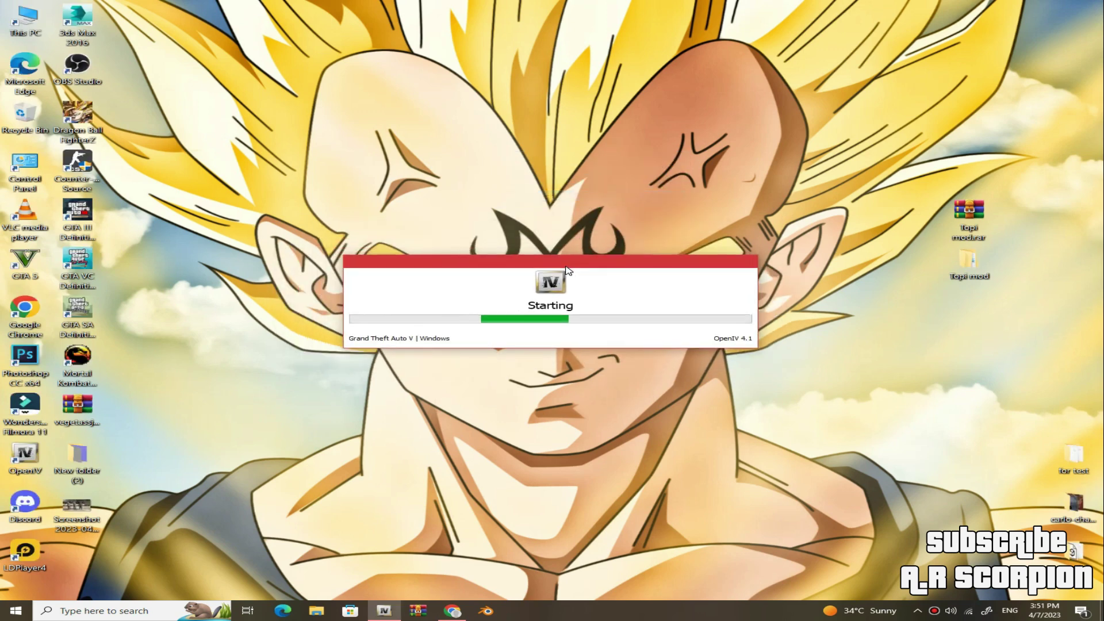
right_click(645, 409)
click(667, 452)
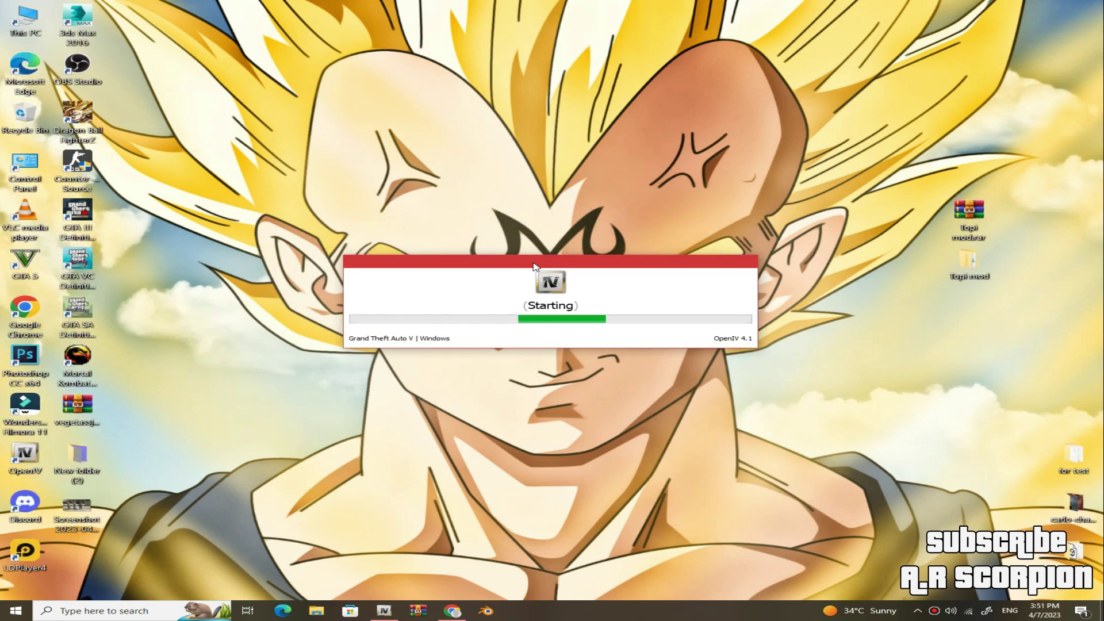
right_click(504, 115)
click(526, 180)
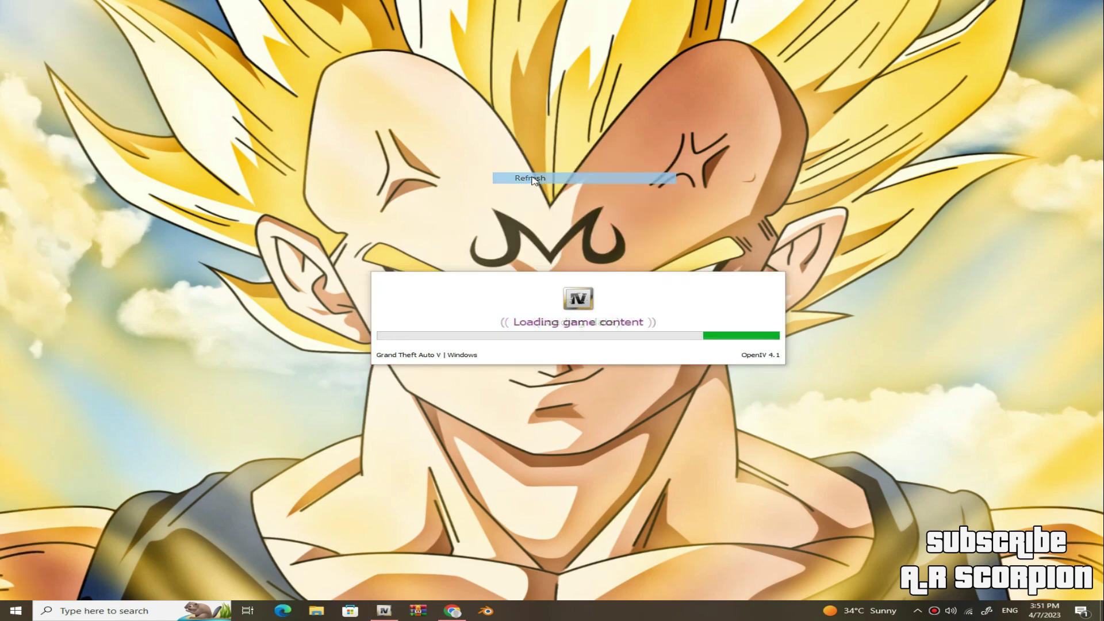
Step: Reposition the OpenIV window and turn on edit mode for the GTA V files
click(625, 24)
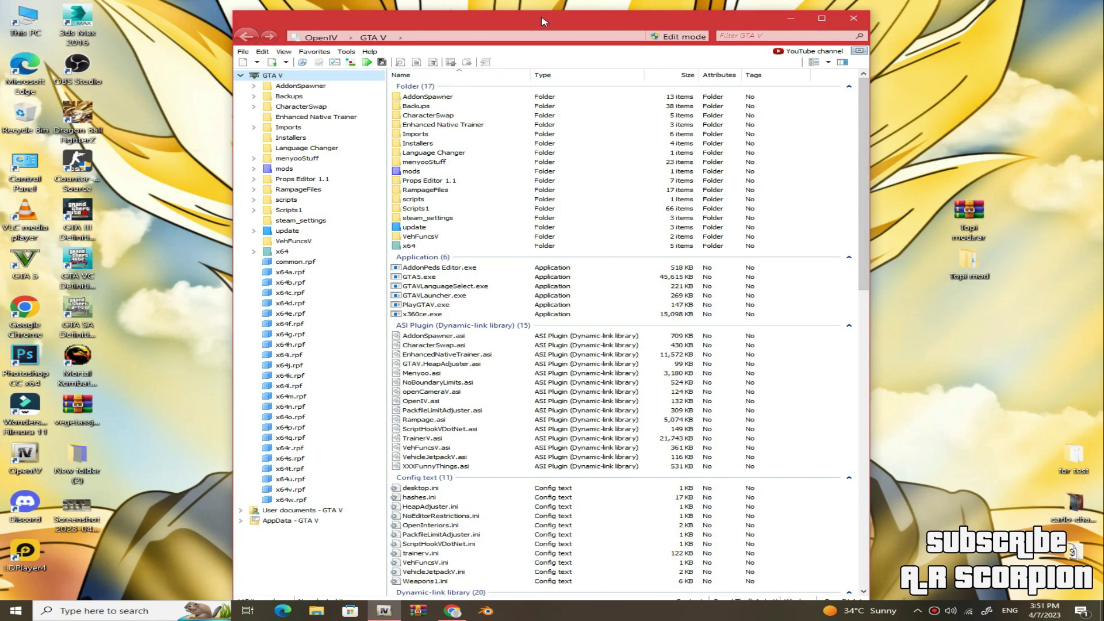
drag(536, 25, 515, 25)
click(662, 37)
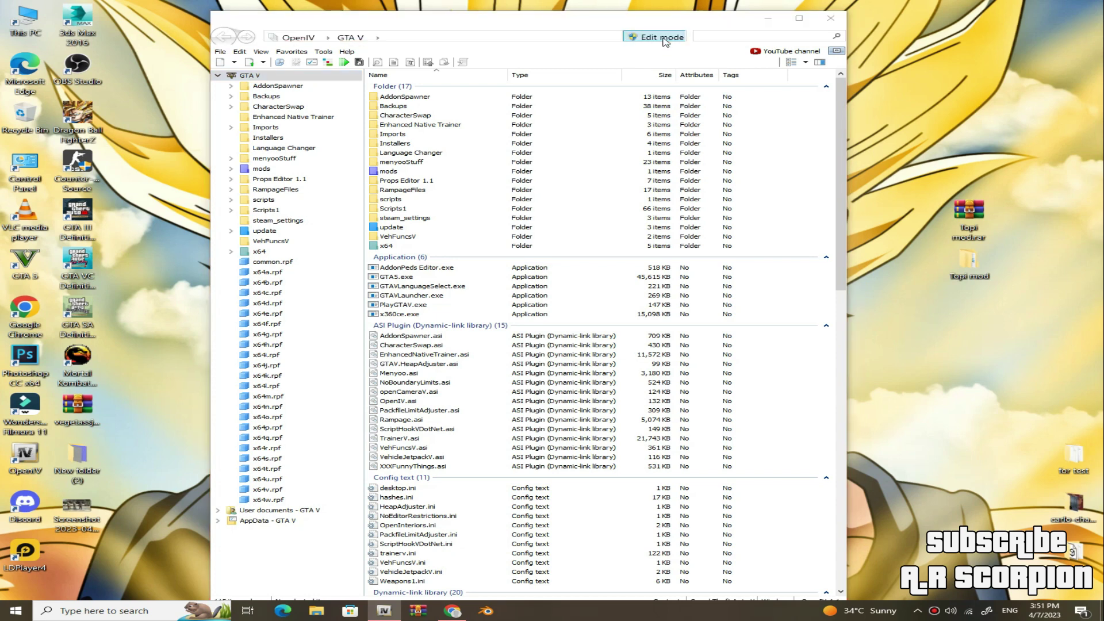
click(597, 343)
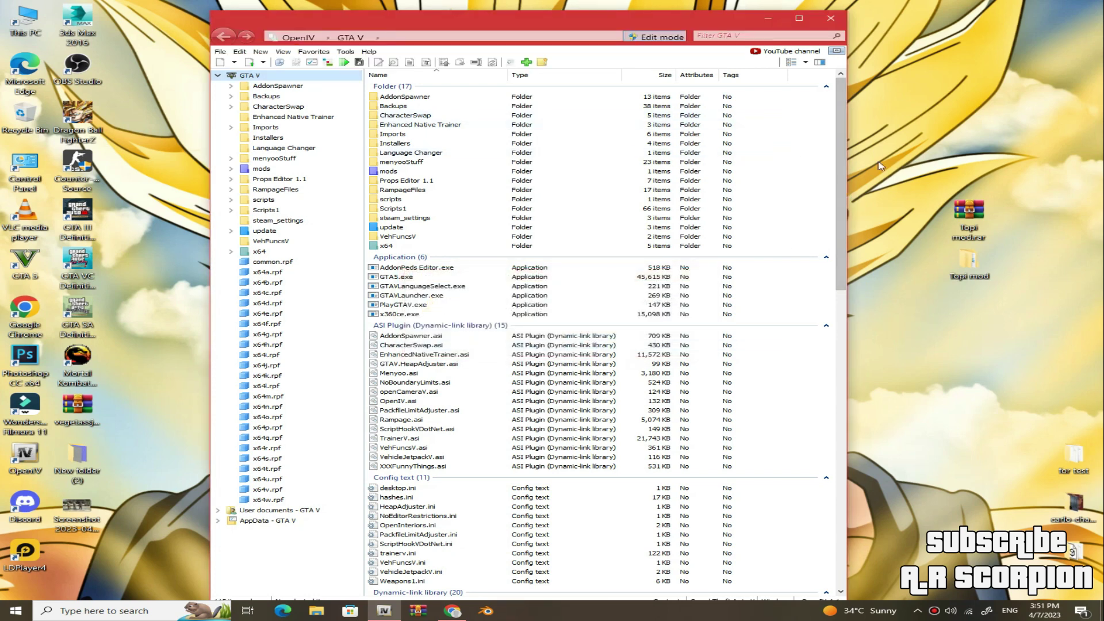
Step: Open the x64v.rpf archive from the Rage Package Files in the GTA V root folder
drag(842, 151, 796, 488)
drag(750, 14, 749, 4)
click(413, 269)
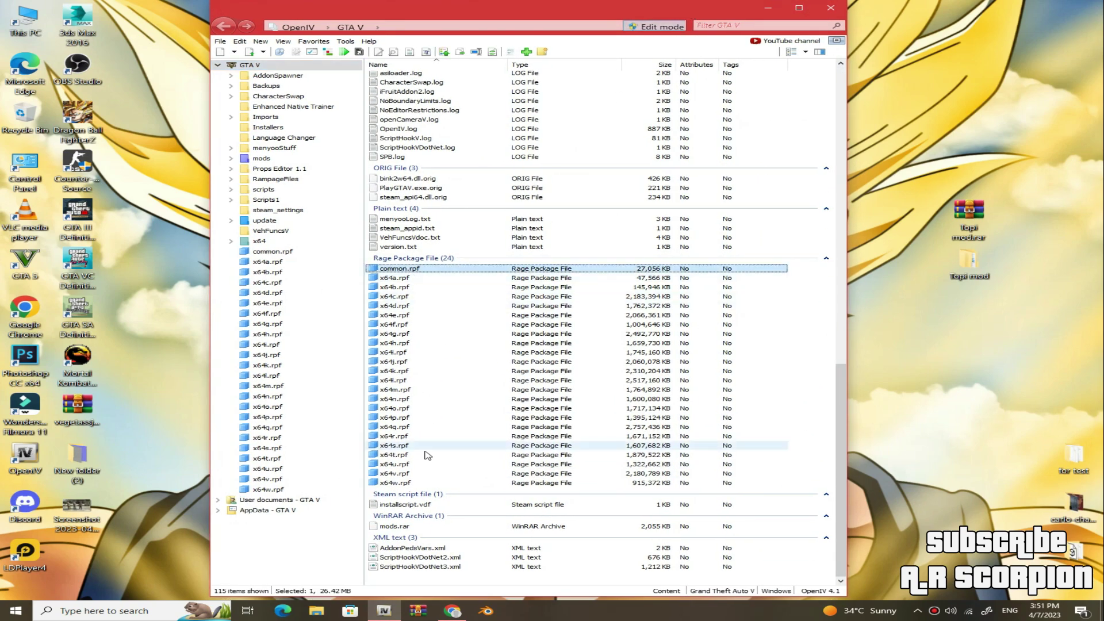
click(449, 485)
drag(799, 484, 545, 267)
click(800, 339)
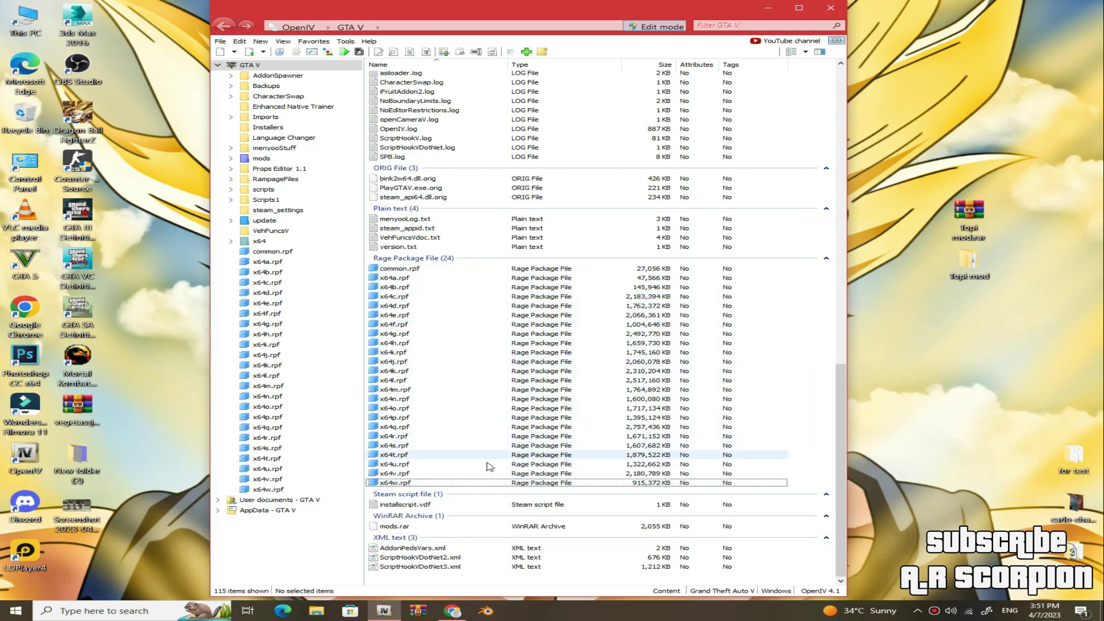
click(394, 475)
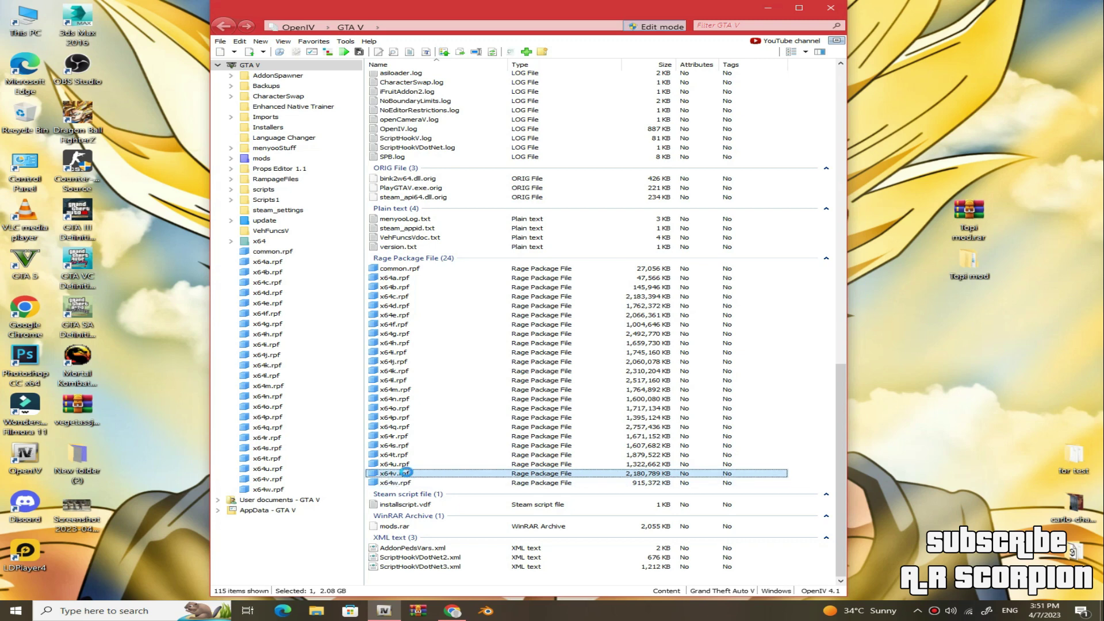
double_click(407, 473)
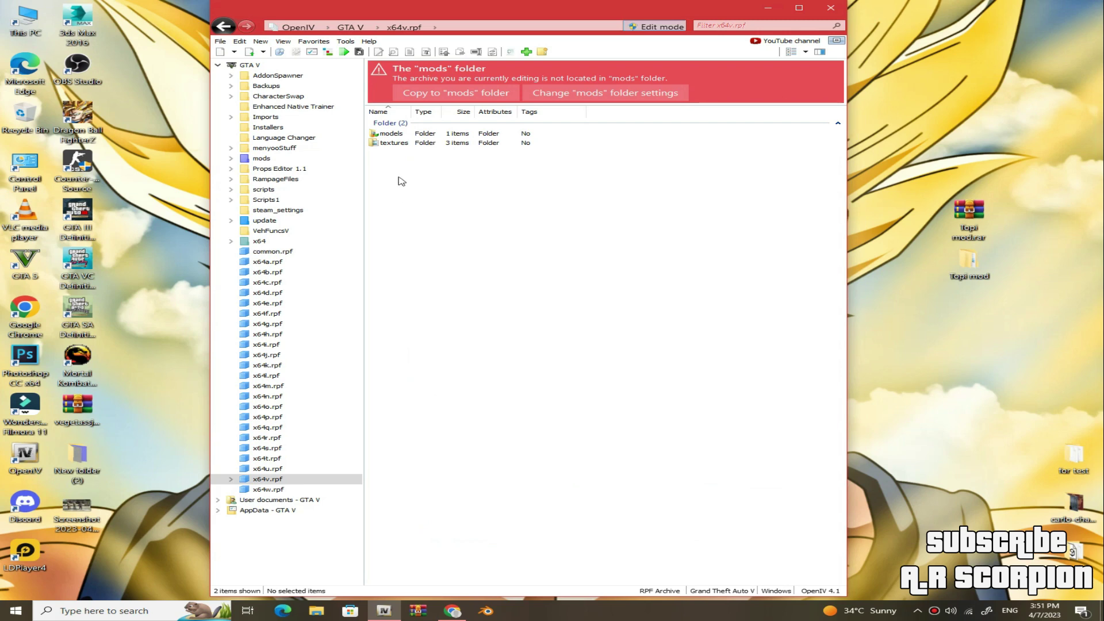
Step: Start the Windows Magnifier and enlarge the view of the x64v.rpf contents
click(389, 136)
key(super)
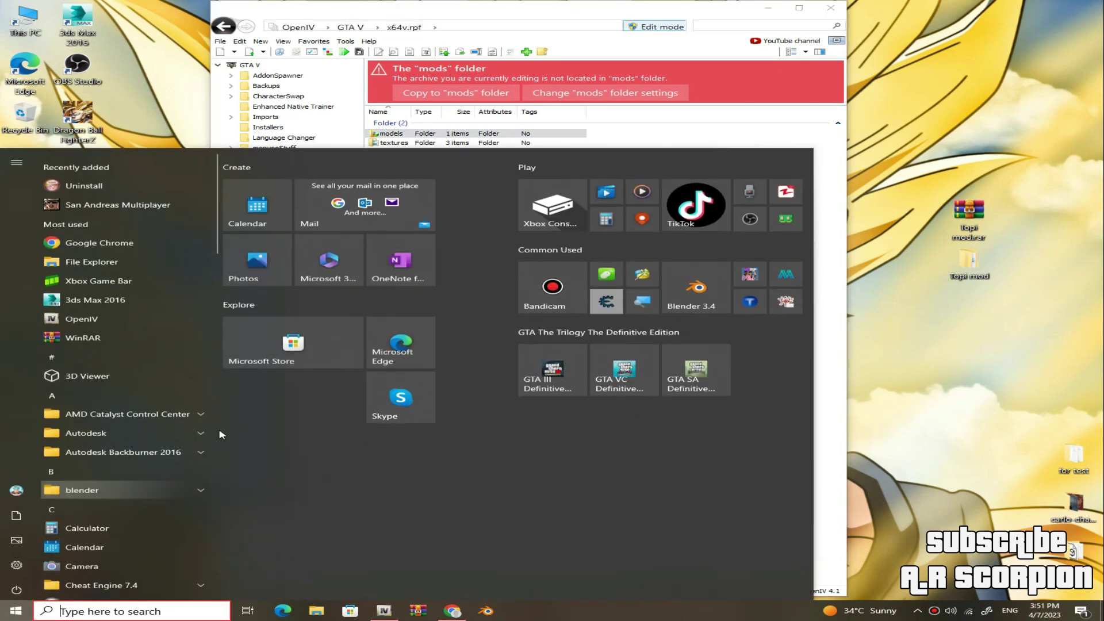
click(639, 295)
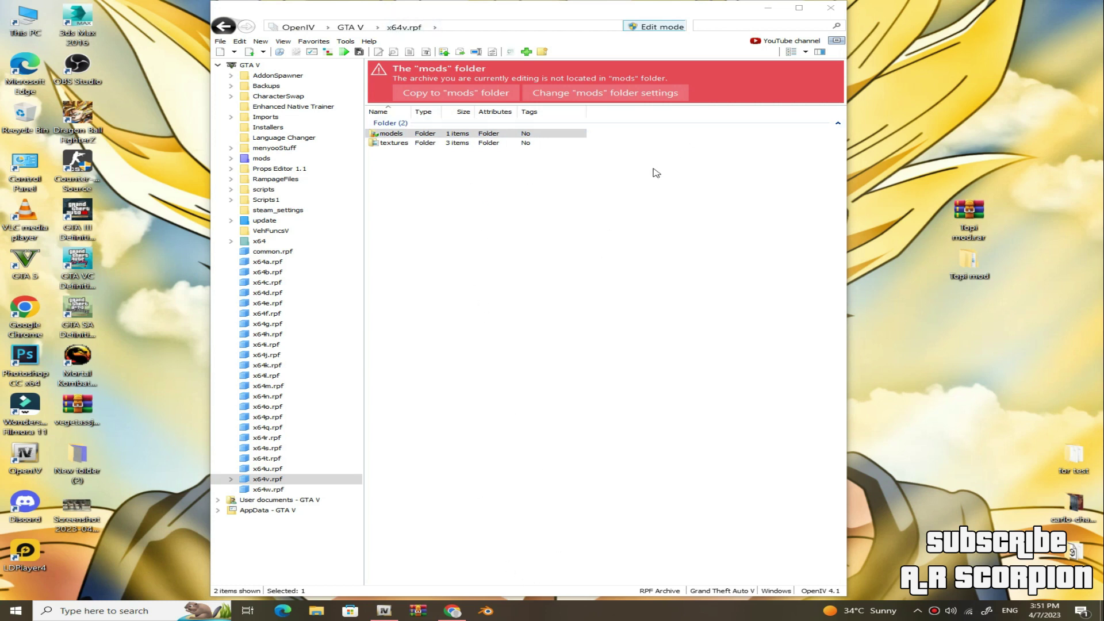
click(603, 416)
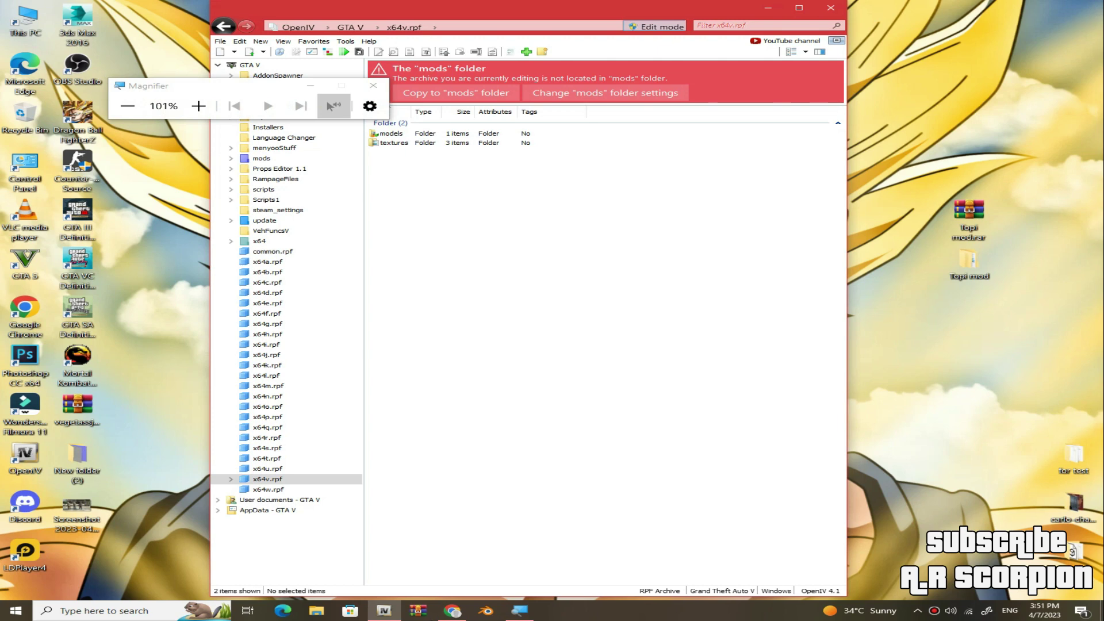
key(super+plus)
key(super+plus)
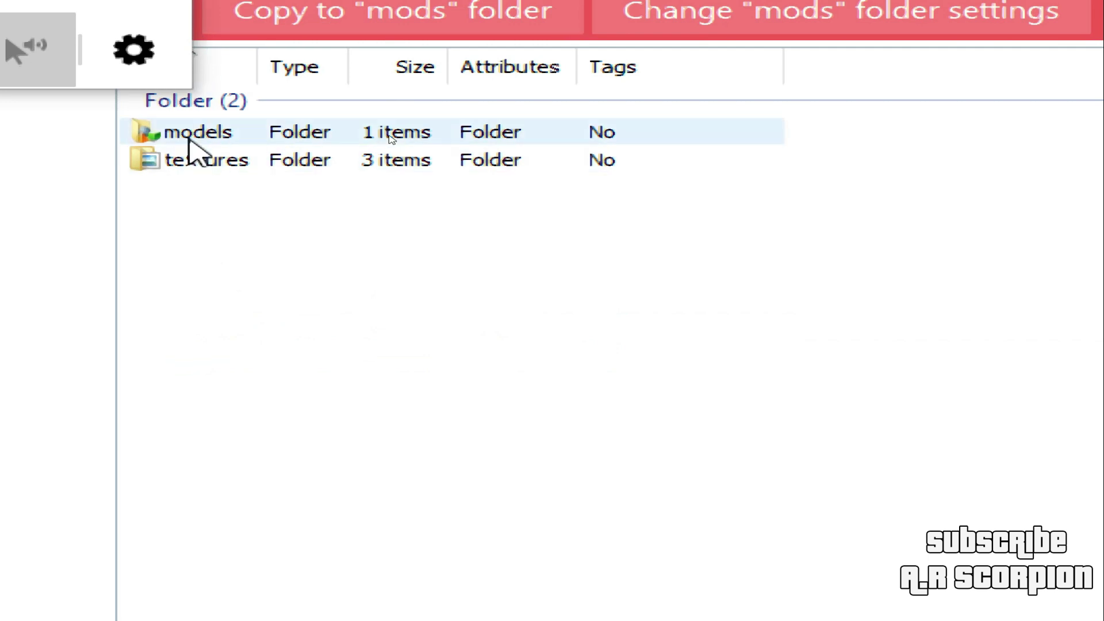
Step: Open the models folder inside x64v.rpf and go into its cdimages folder
click(173, 135)
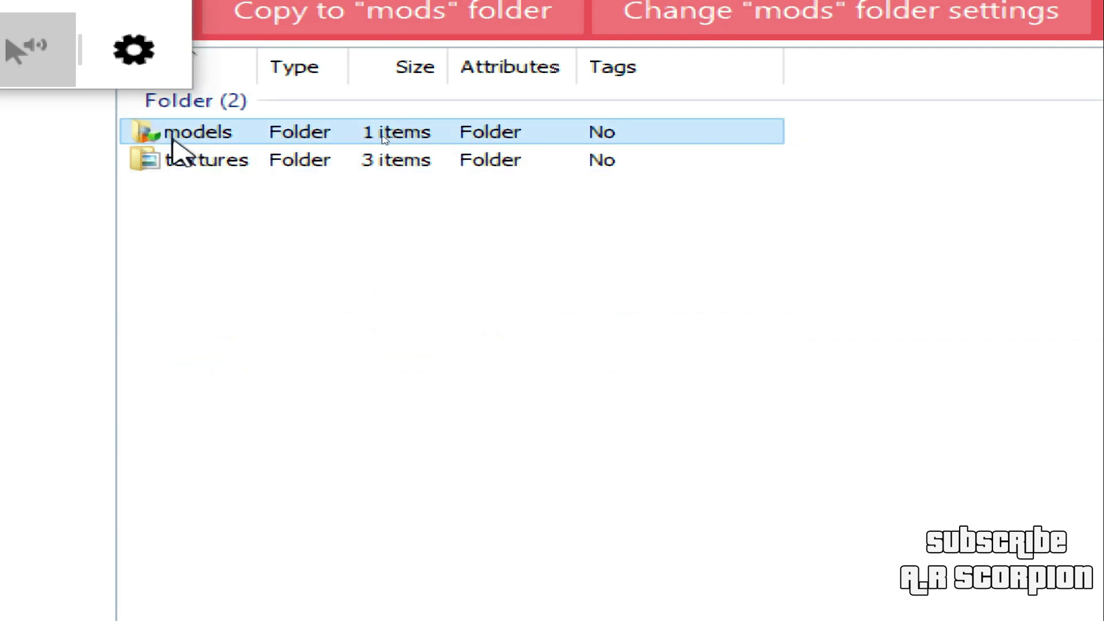
double_click(212, 138)
click(212, 136)
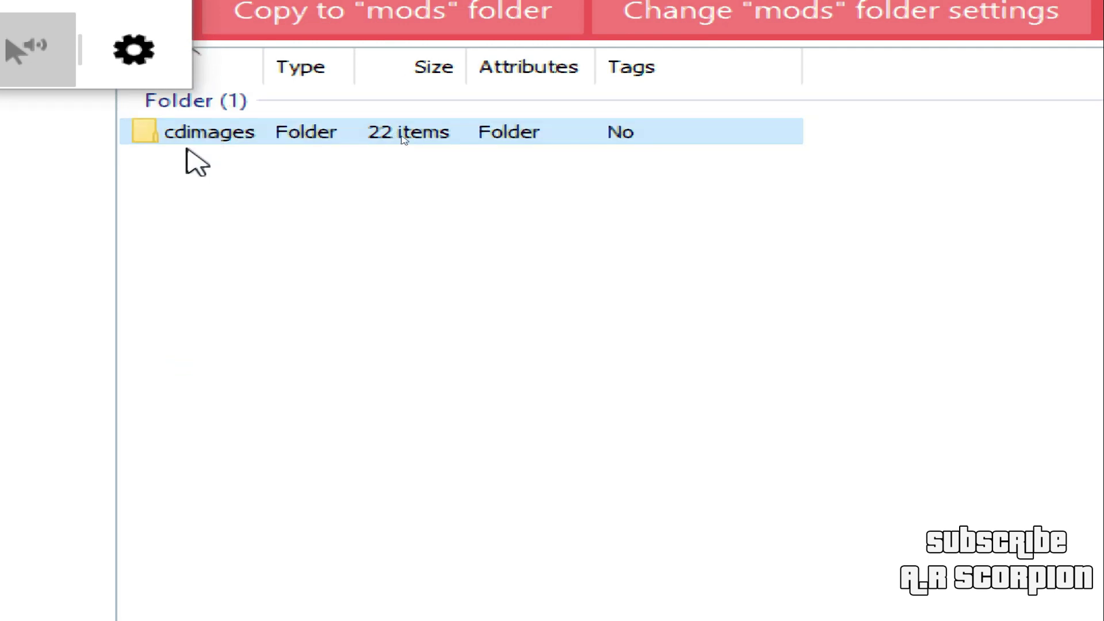
double_click(224, 137)
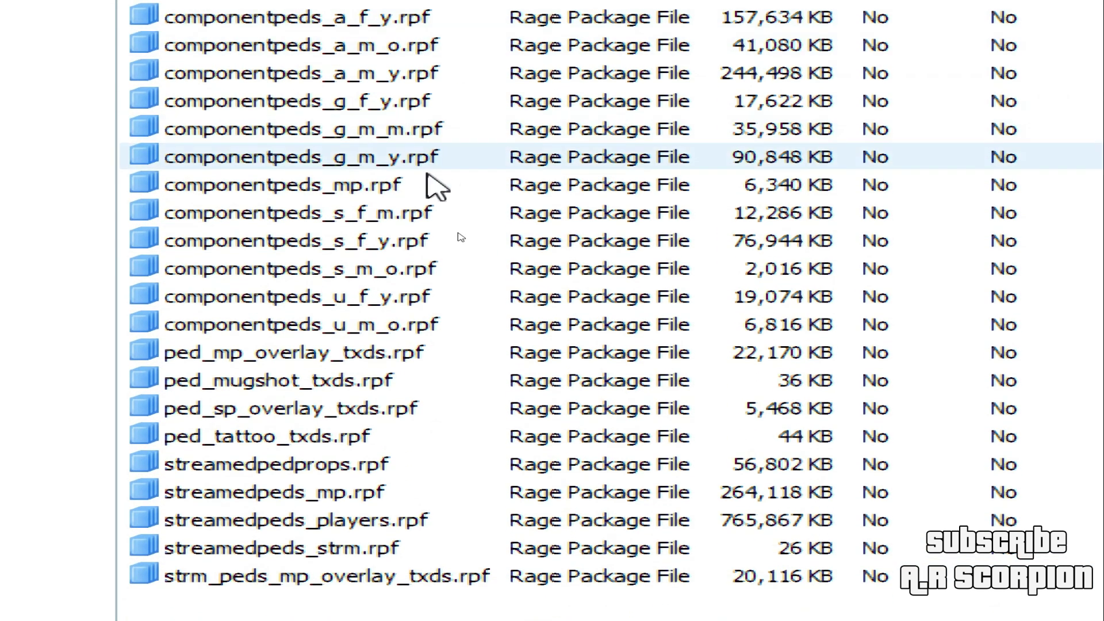
Step: Open the streamedpeds_players.rpf archive inside cdimages and close the Windows Magnifier
click(337, 530)
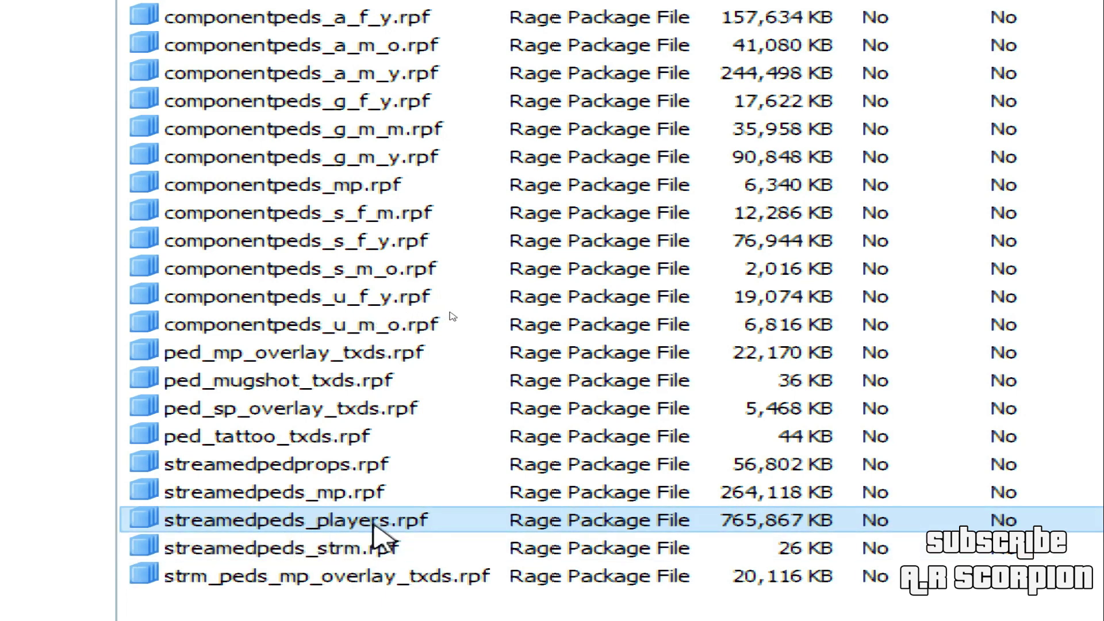
double_click(275, 519)
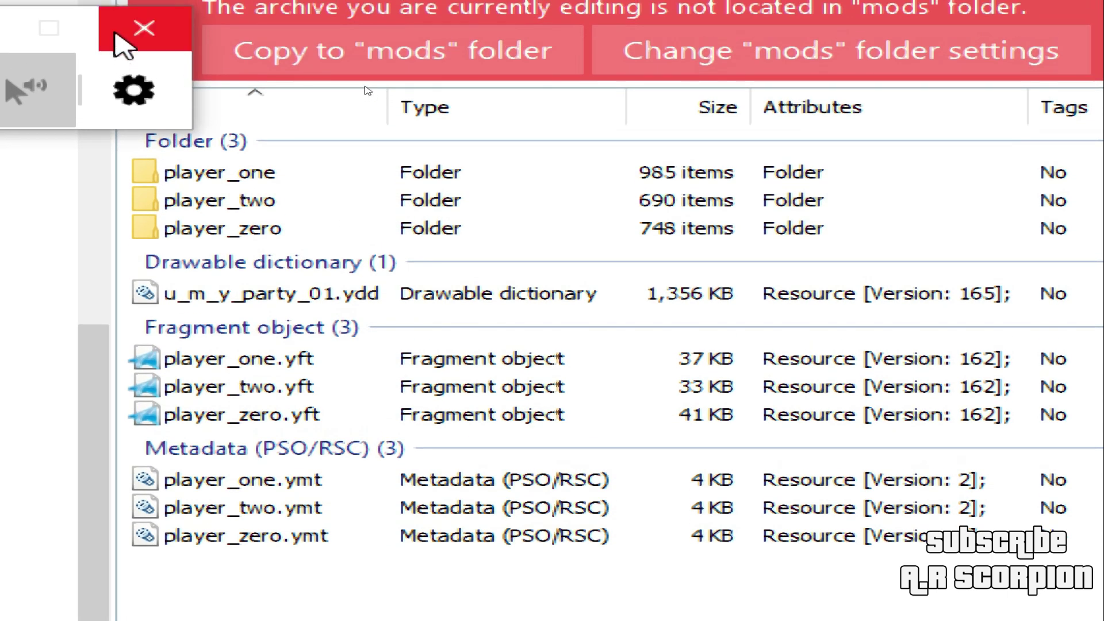
click(119, 30)
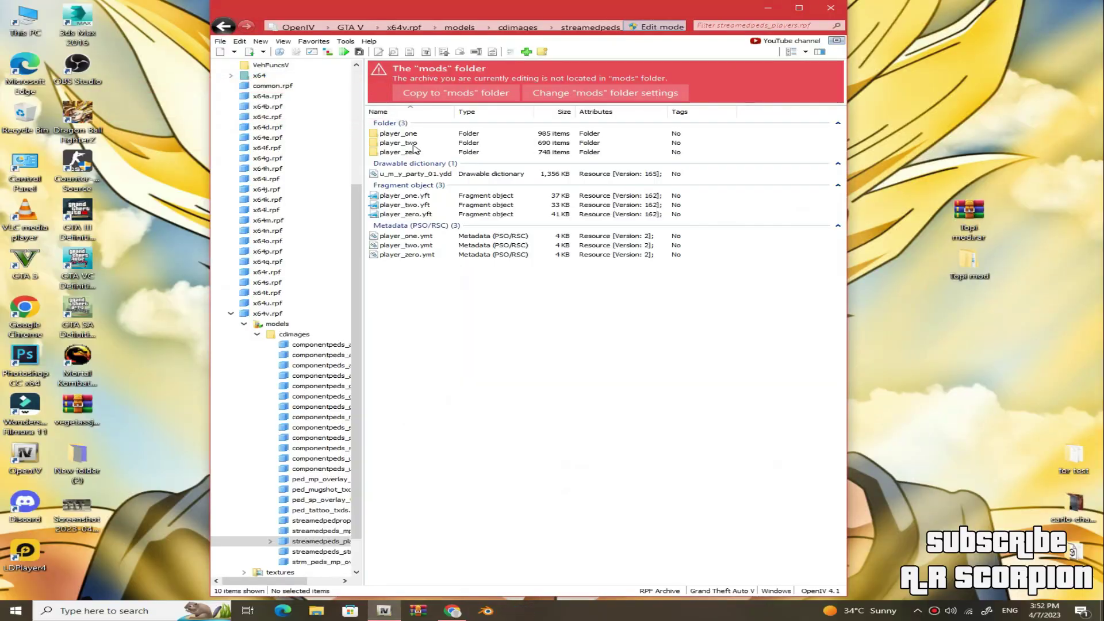
Step: Dock OpenIV on one half of the desktop and open the nested Topi mod folder in File Explorer beside it
drag(581, 9, 1, 58)
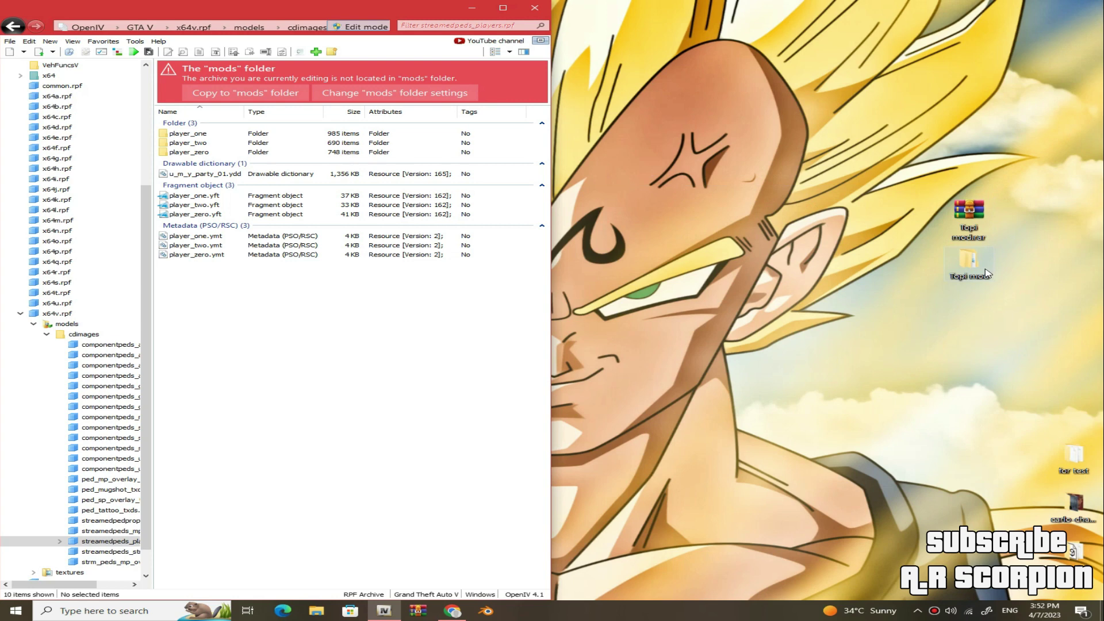
double_click(987, 274)
drag(462, 113, 1103, 146)
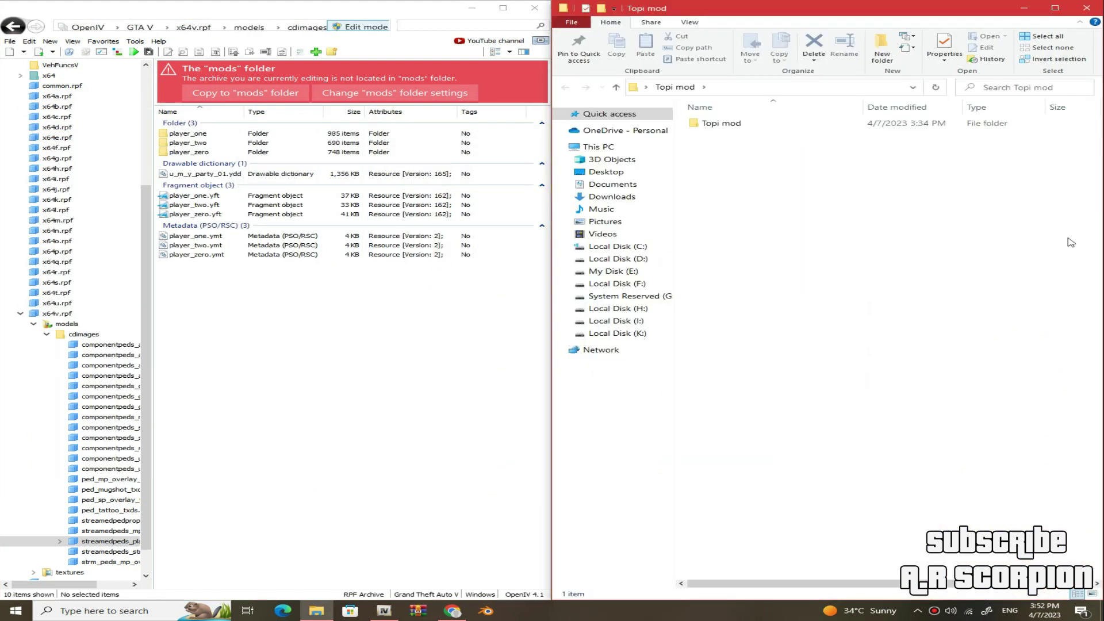
double_click(733, 127)
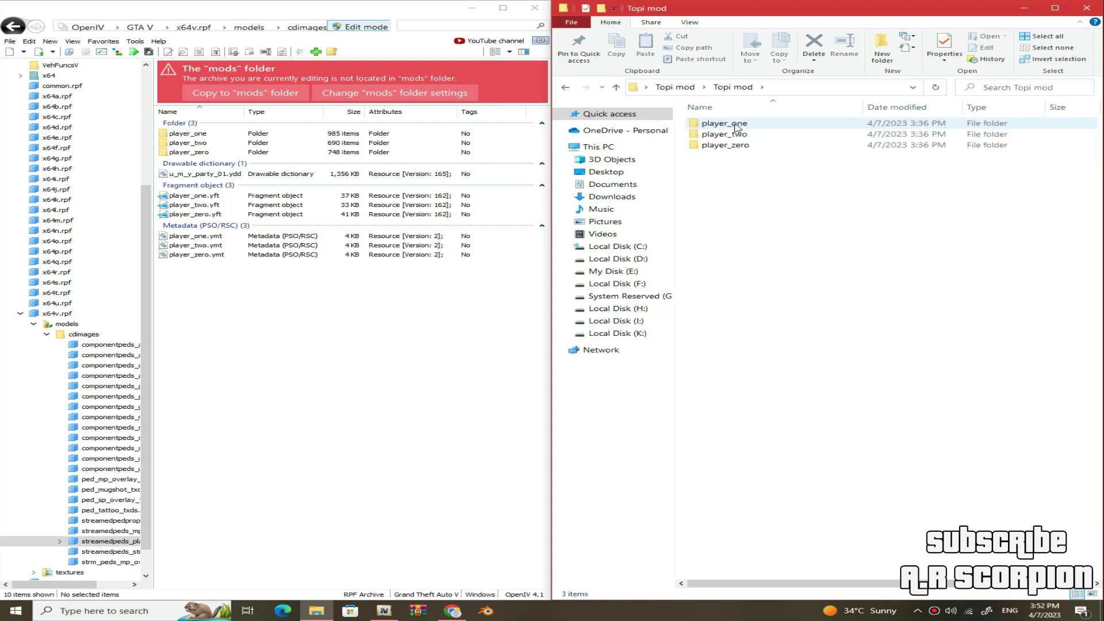
drag(723, 187, 762, 83)
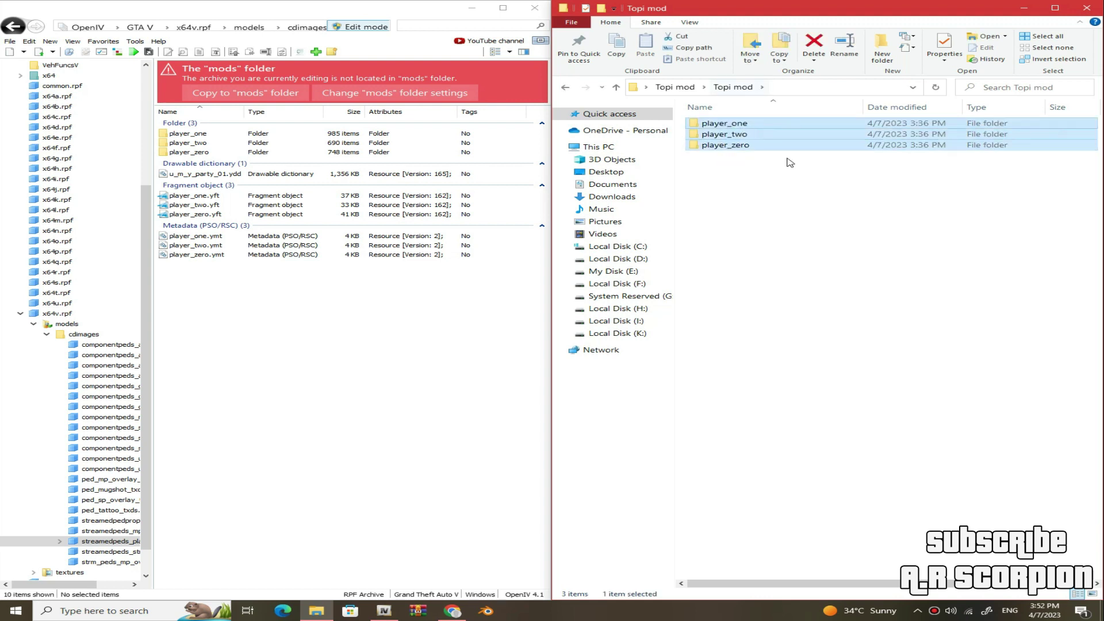
click(788, 159)
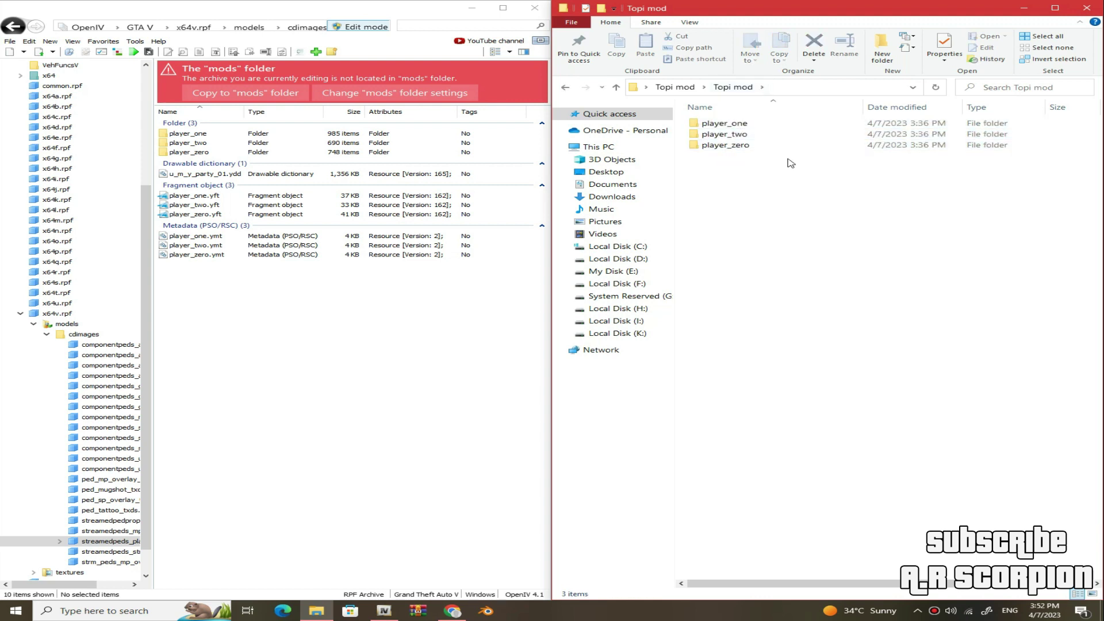
click(739, 123)
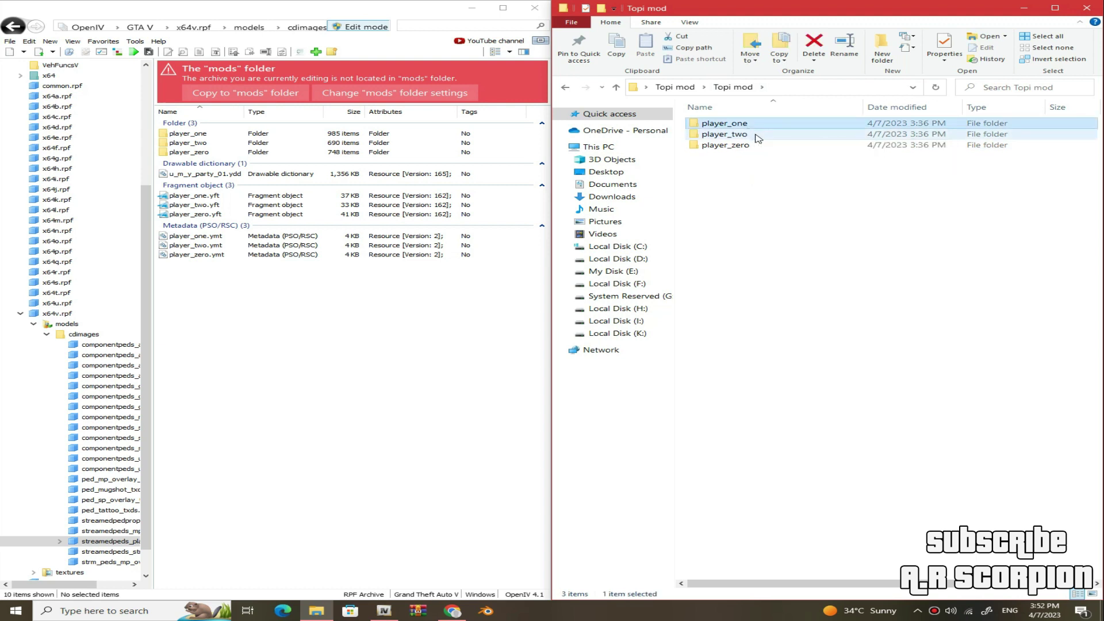
click(756, 135)
click(757, 147)
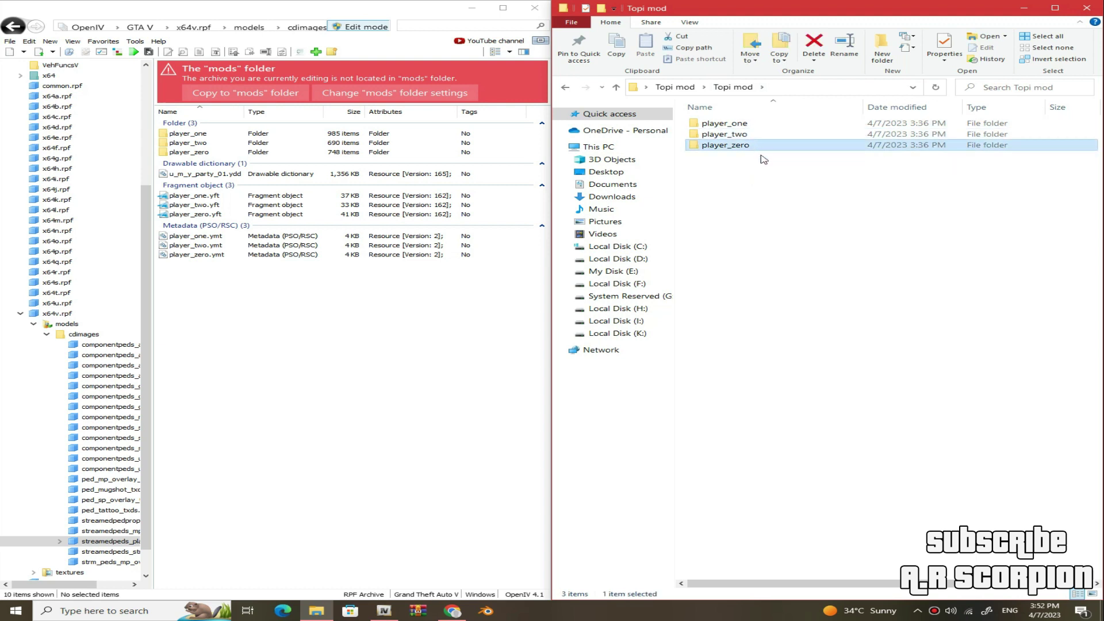
click(796, 233)
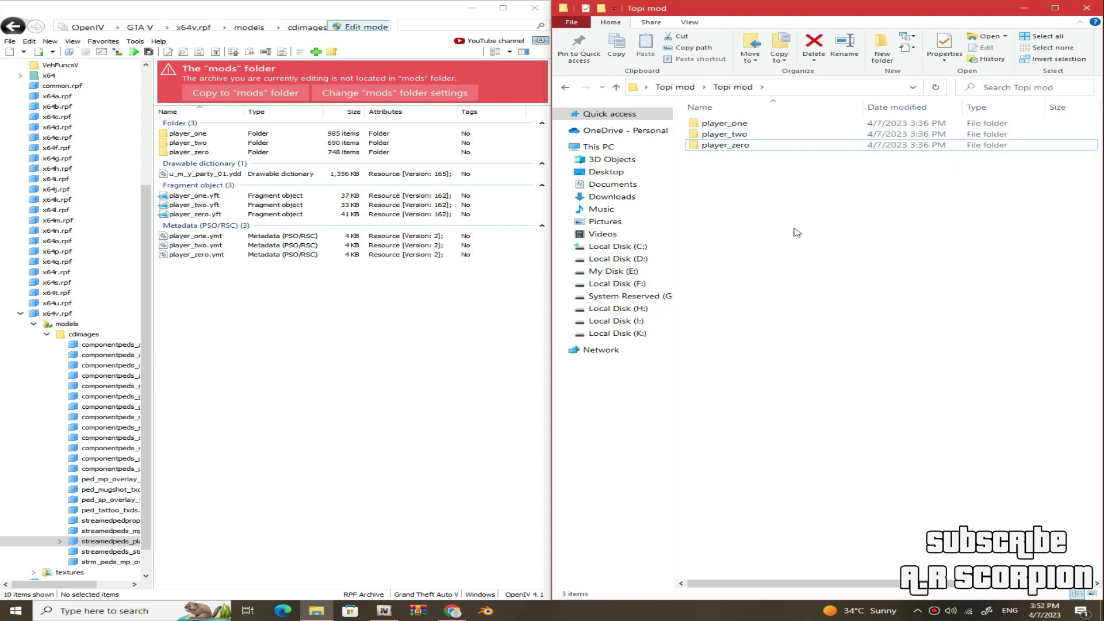
Step: Open the player_one folder in both streamedpeds_players.rpf and the Topi mod folder
click(236, 357)
click(207, 134)
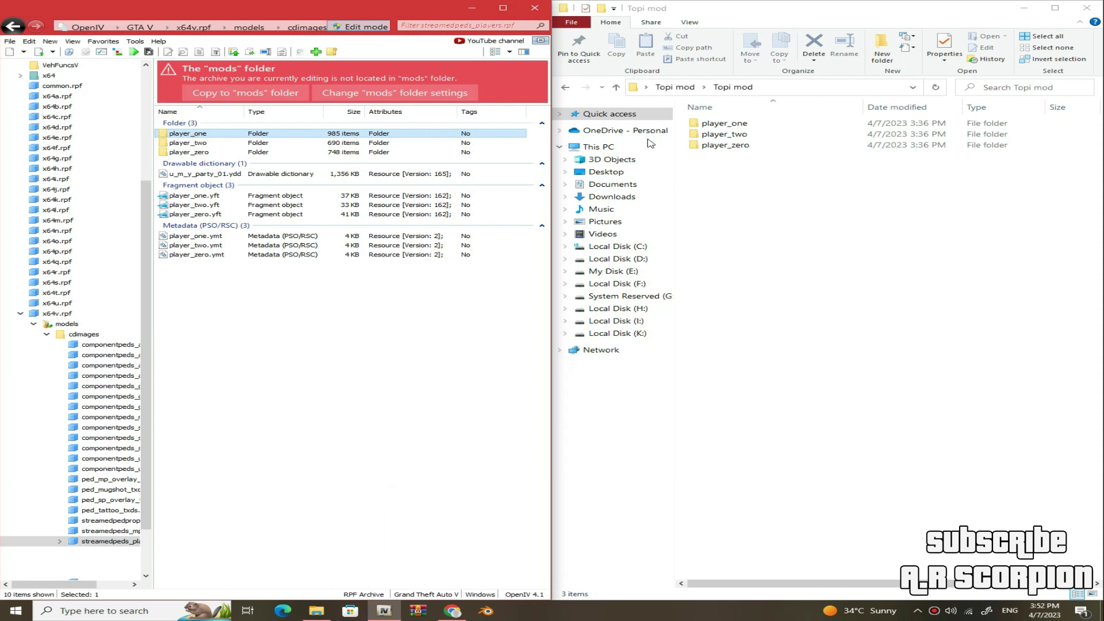
drag(280, 130, 742, 128)
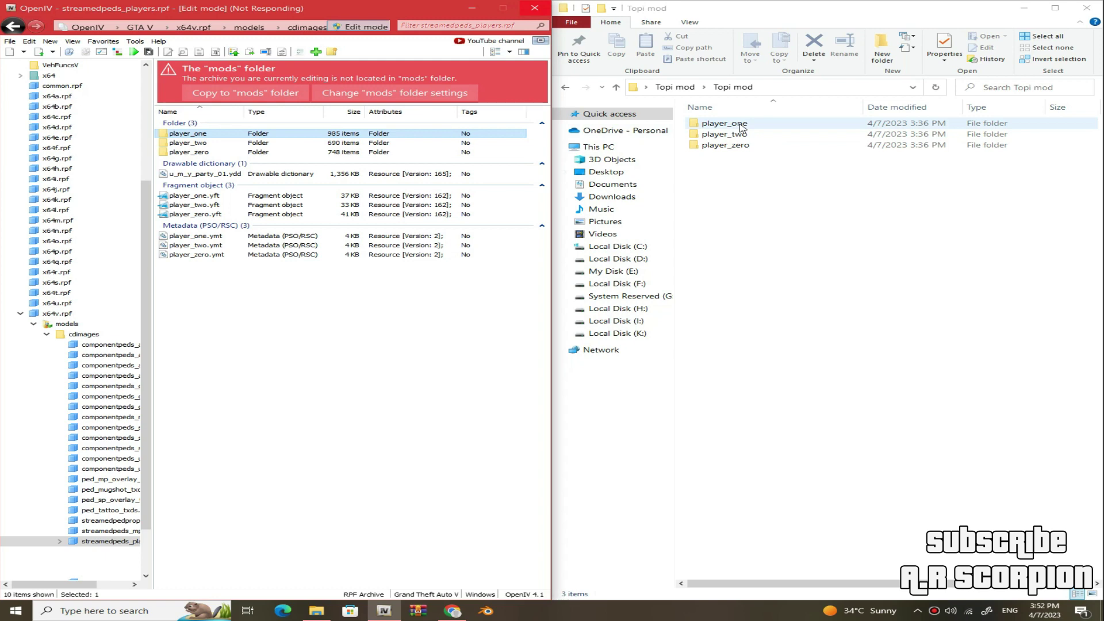
click(741, 124)
click(733, 125)
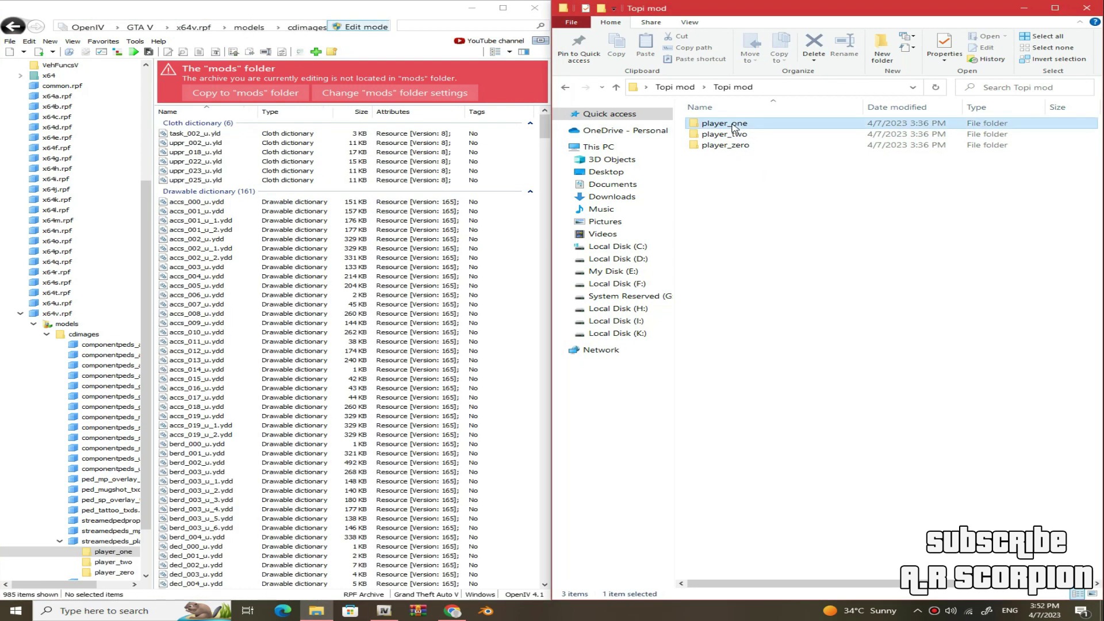
double_click(735, 128)
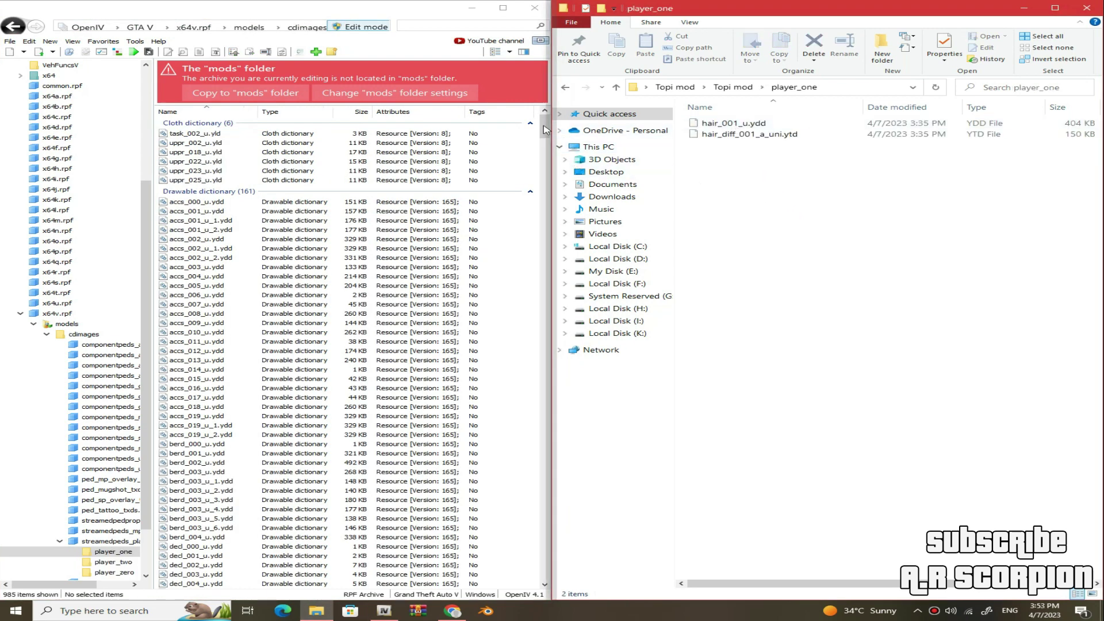
Step: Find the original hair_001_u.ydd in the archive's player_one folder and preview its model
click(726, 124)
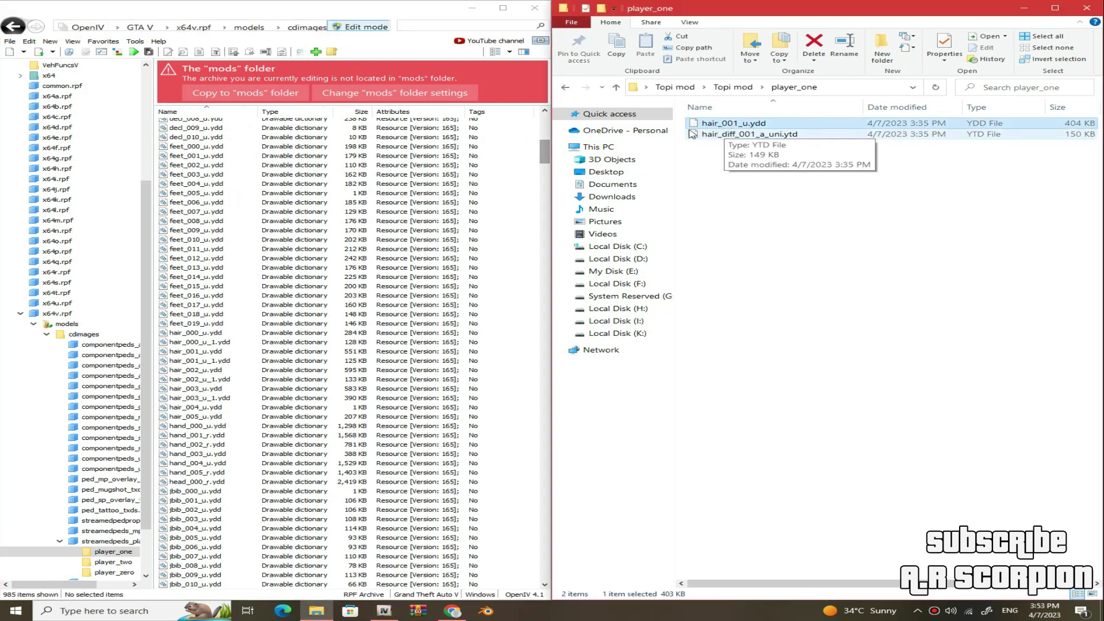
drag(547, 151, 551, 159)
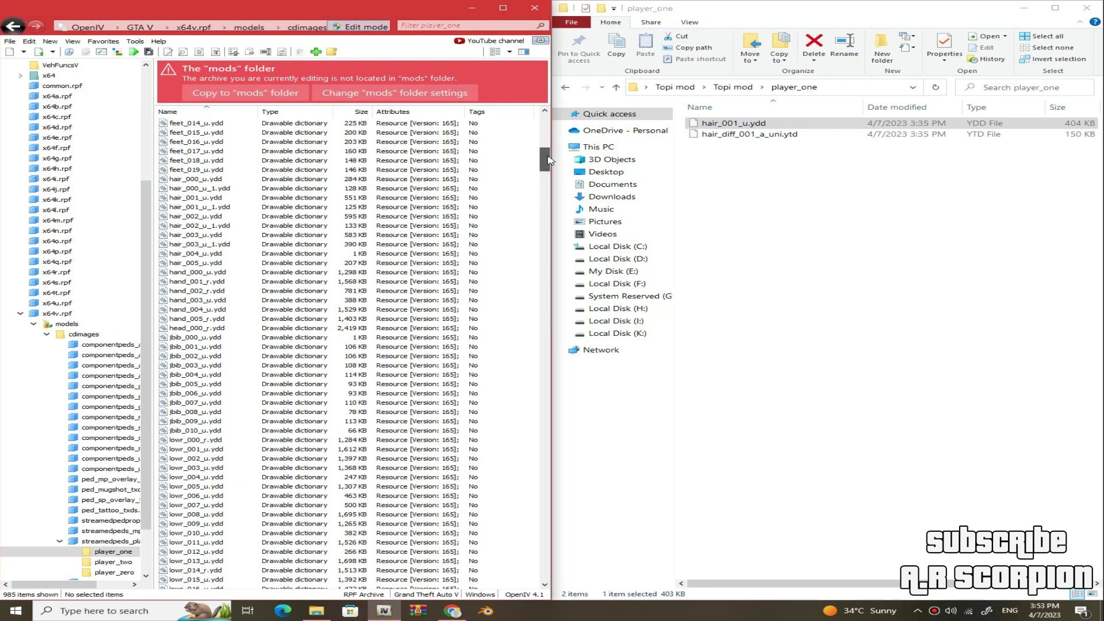
click(226, 198)
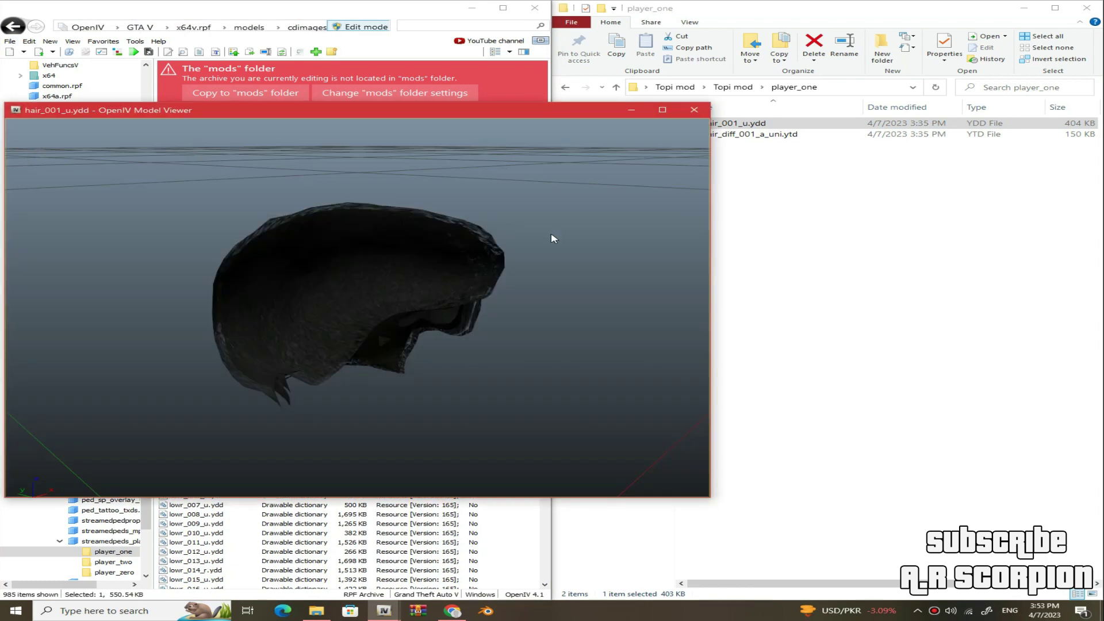
drag(552, 239, 341, 269)
key(Escape)
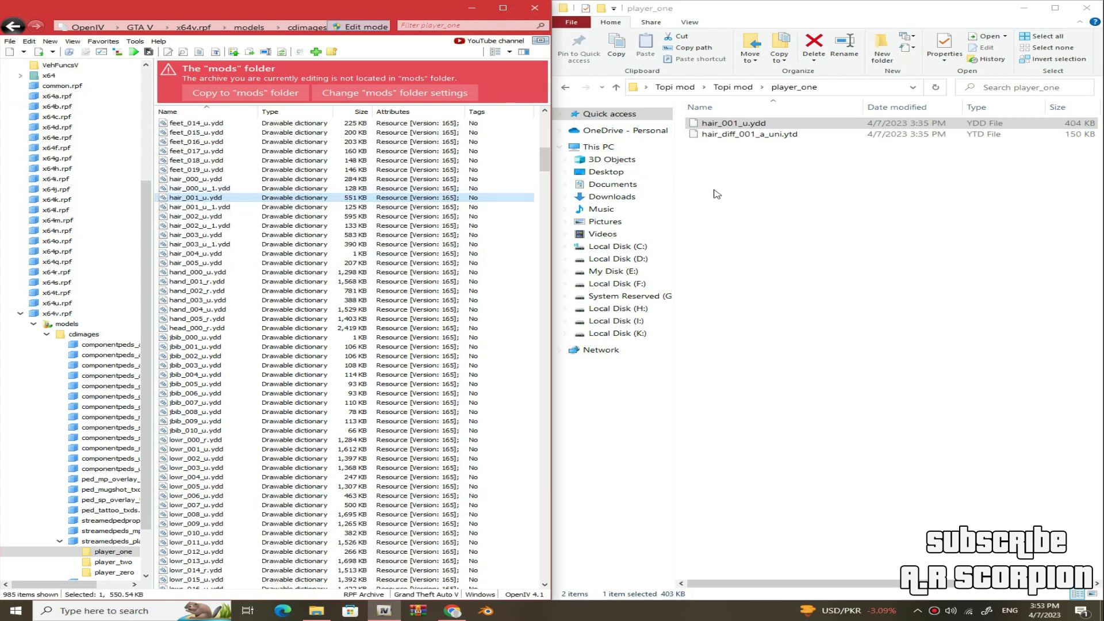
click(720, 194)
click(736, 126)
key(F2)
click(735, 123)
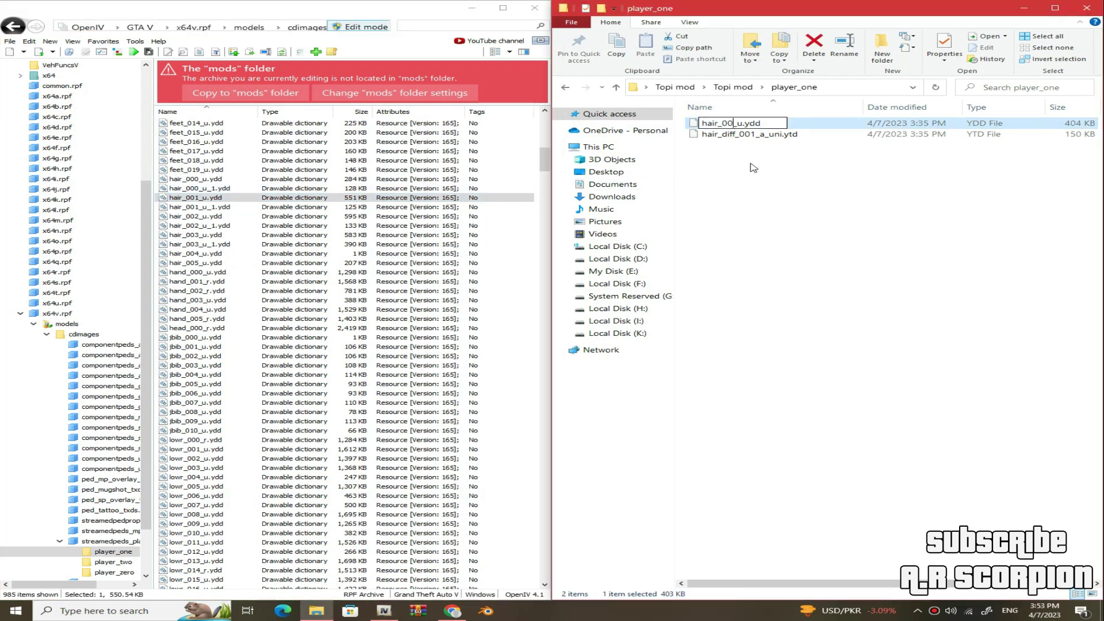
right_click(794, 192)
click(832, 245)
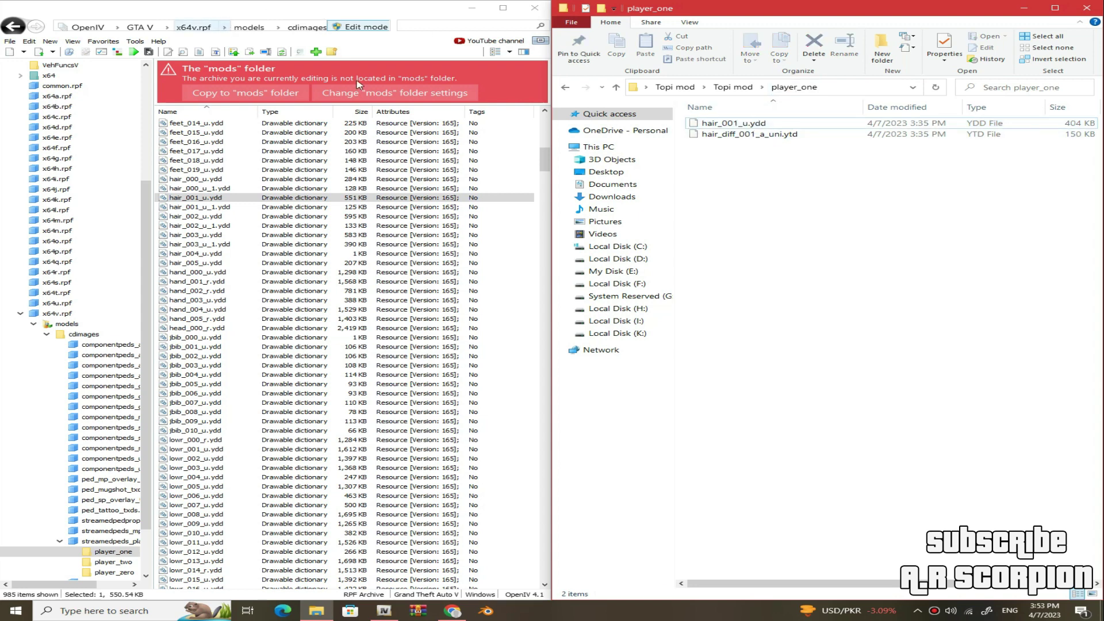
Step: Add the mod's hair_001_u.ydd and hair_diff_001_a_uni.ytd to the archive's player_one folder and preview the replaced hair_001_u.ydd model
drag(752, 186, 404, 447)
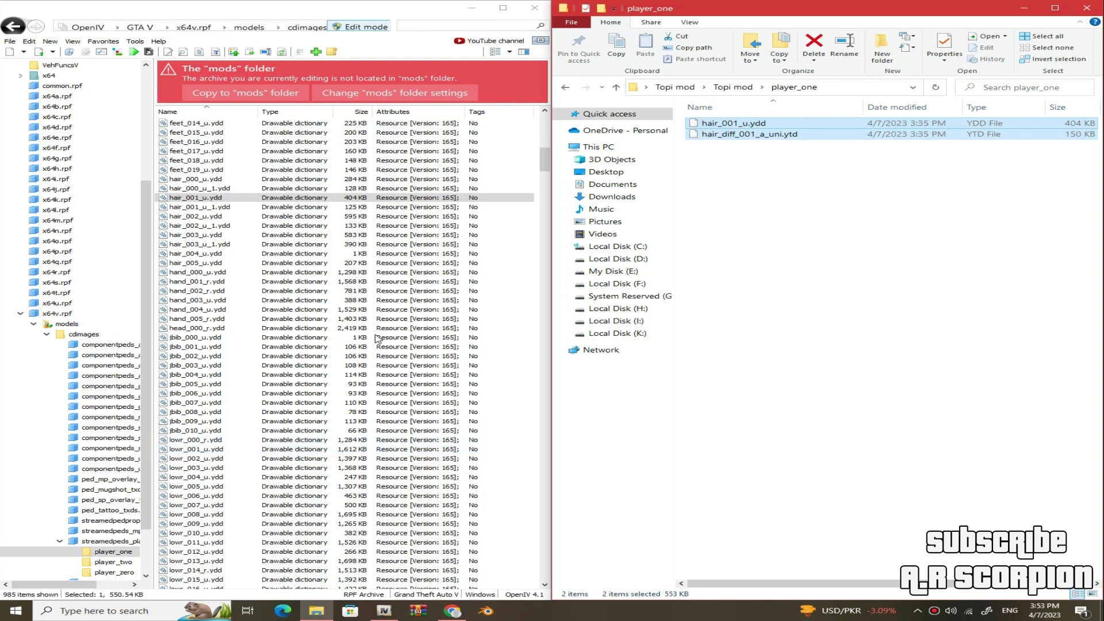
click(216, 197)
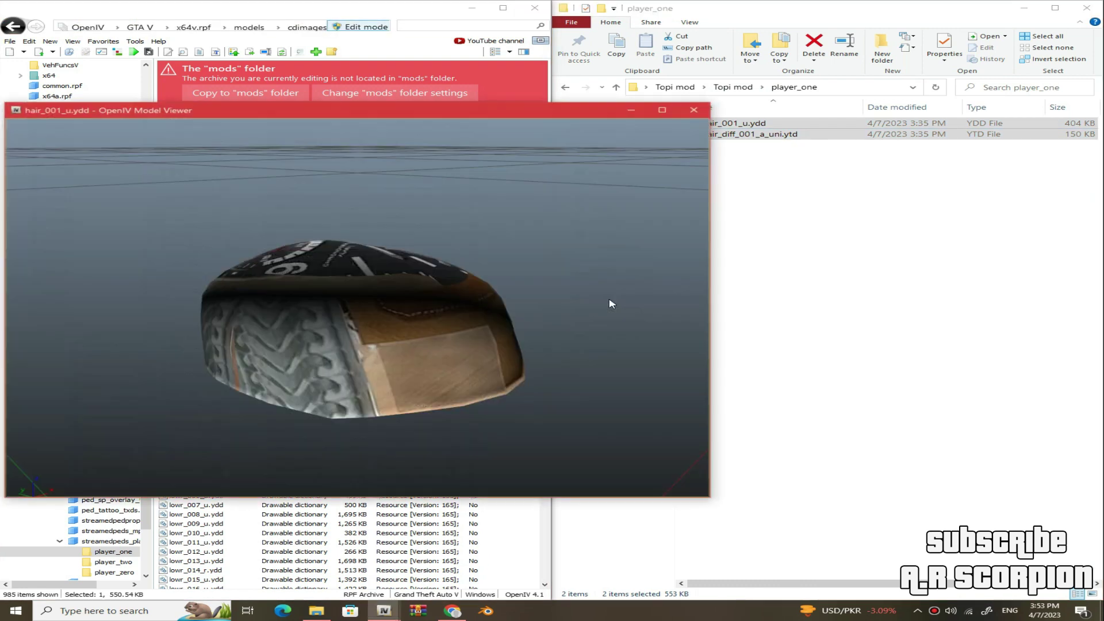
drag(612, 303, 477, 298)
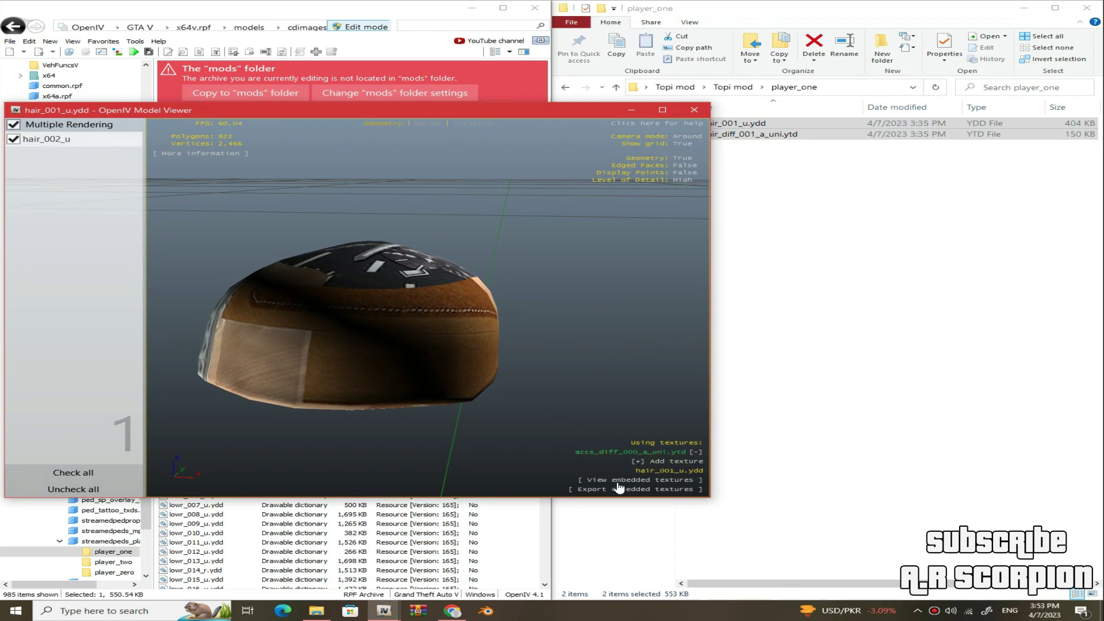
drag(453, 345, 521, 304)
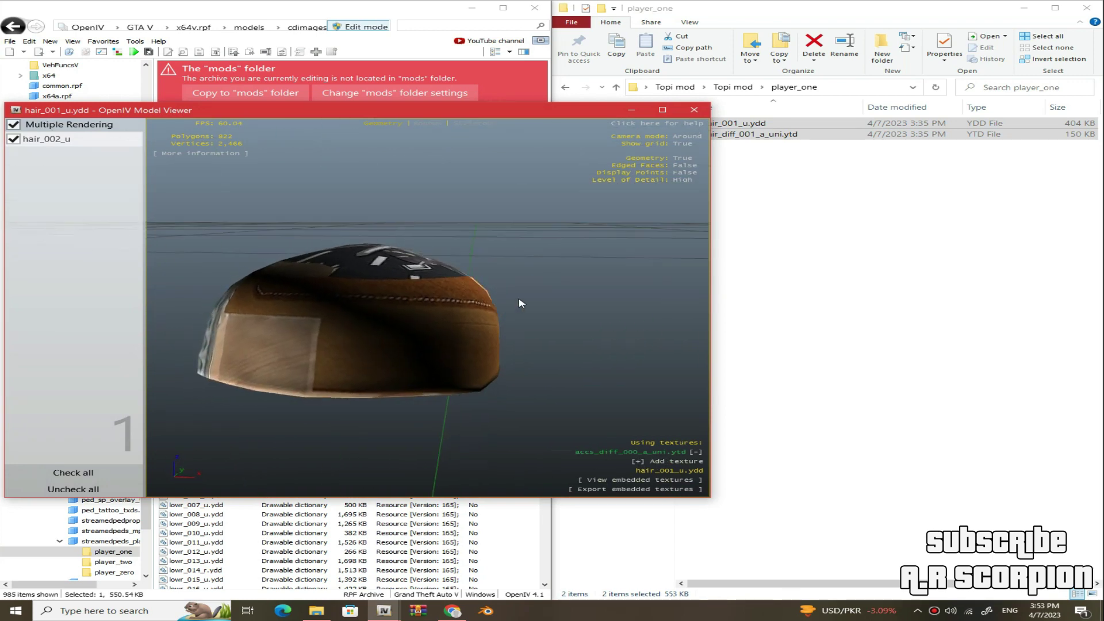
click(709, 109)
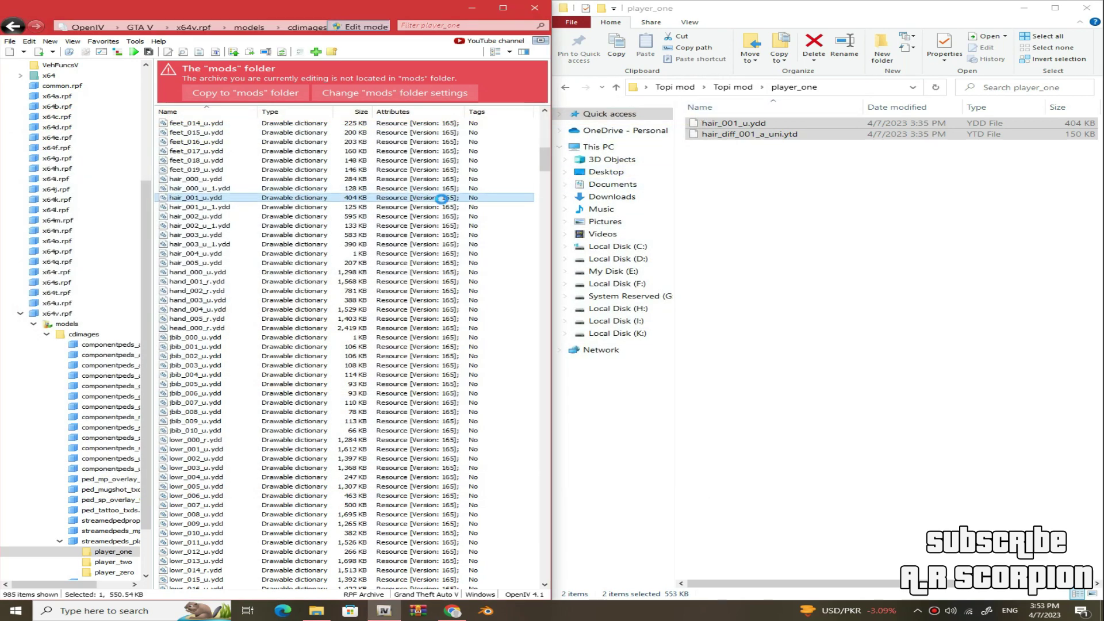
Step: Reopen the hair_001_u.ydd preview, remove the accs_diff_000_a_uni.ytd texture and view the model's embedded textures
key(Return)
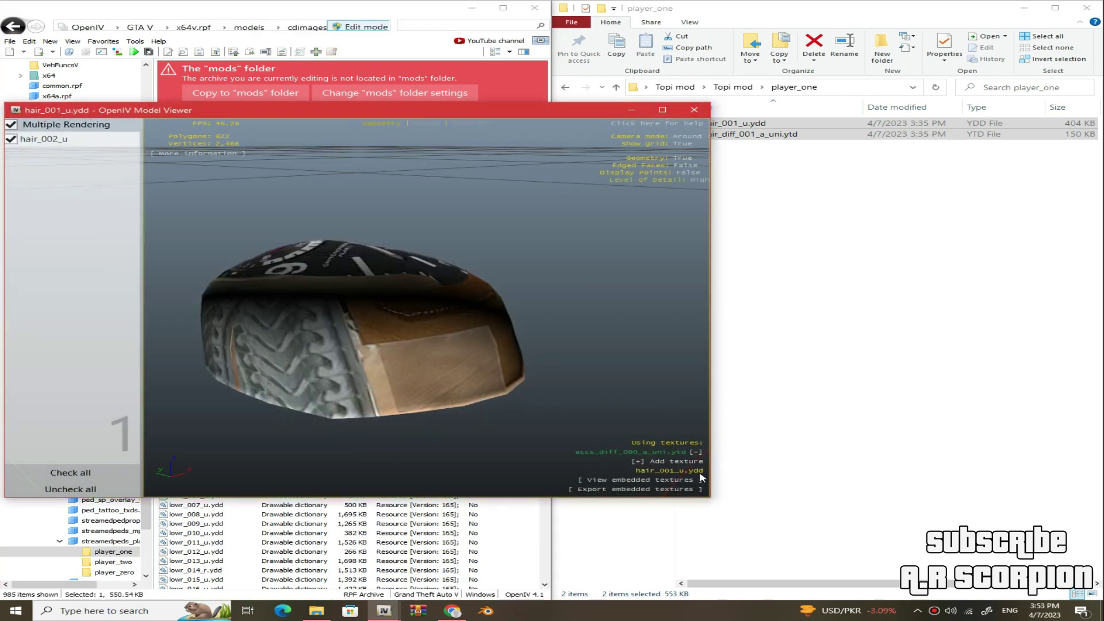
click(700, 453)
click(664, 481)
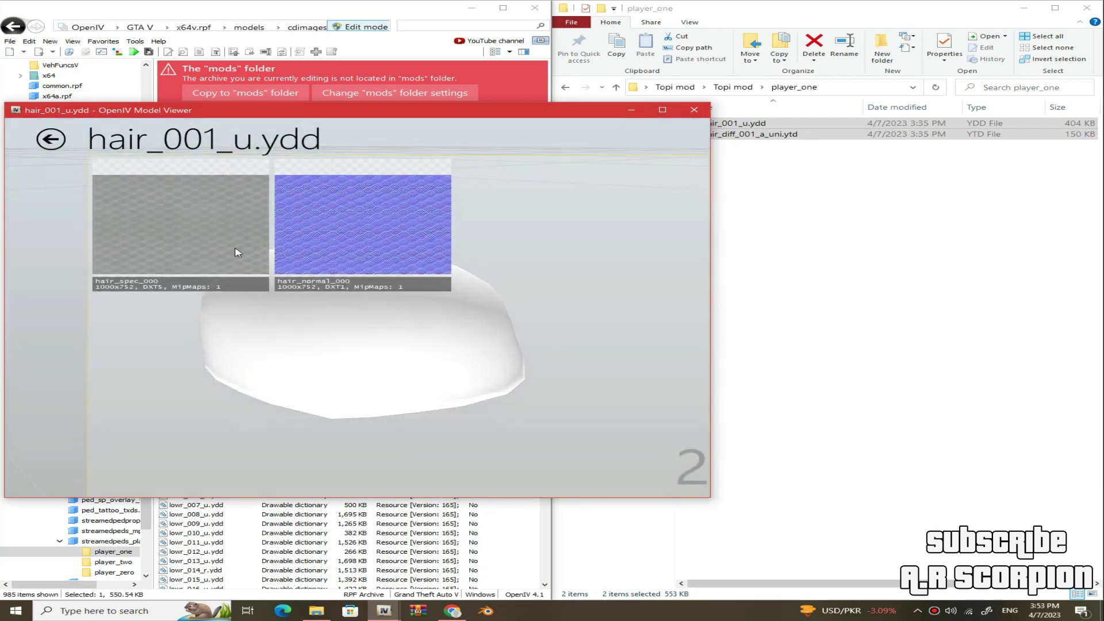
click(57, 140)
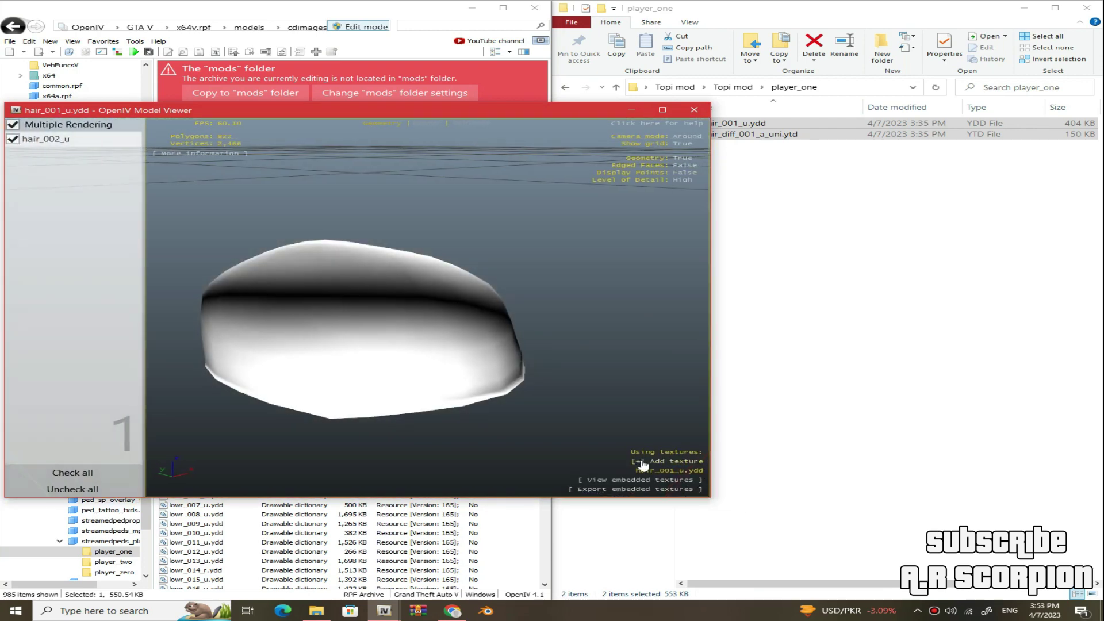
Step: Add the hair_diff_001_a_uni.ytd texture to the hair_001_u.ydd preview, inspect the cap and close the model viewer
click(655, 453)
mouse_move(656, 526)
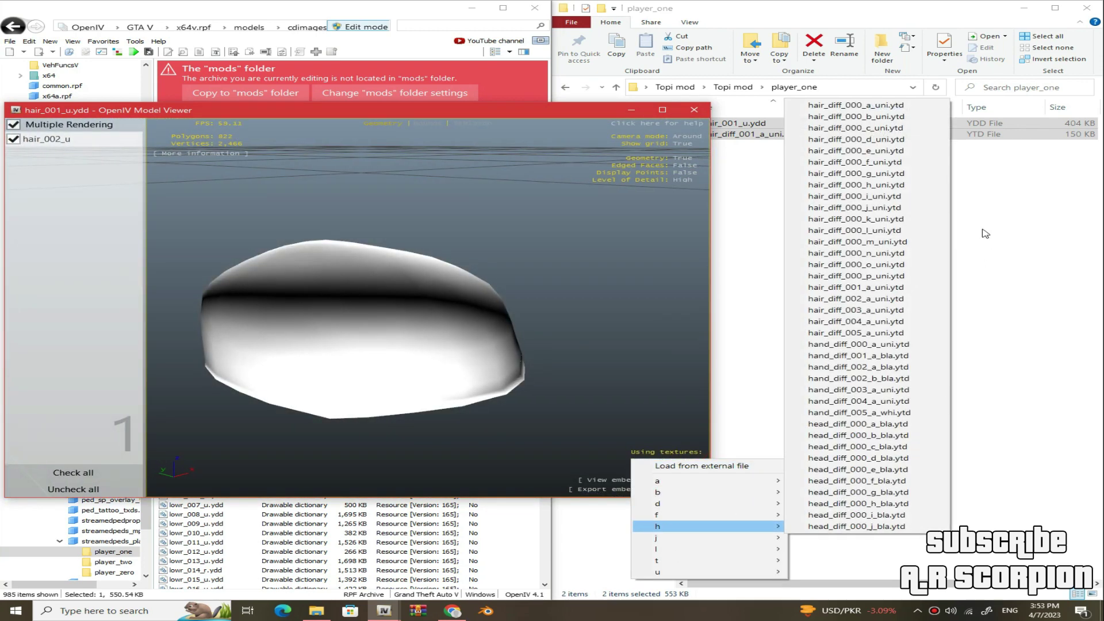
click(882, 288)
drag(535, 342, 303, 277)
key(Escape)
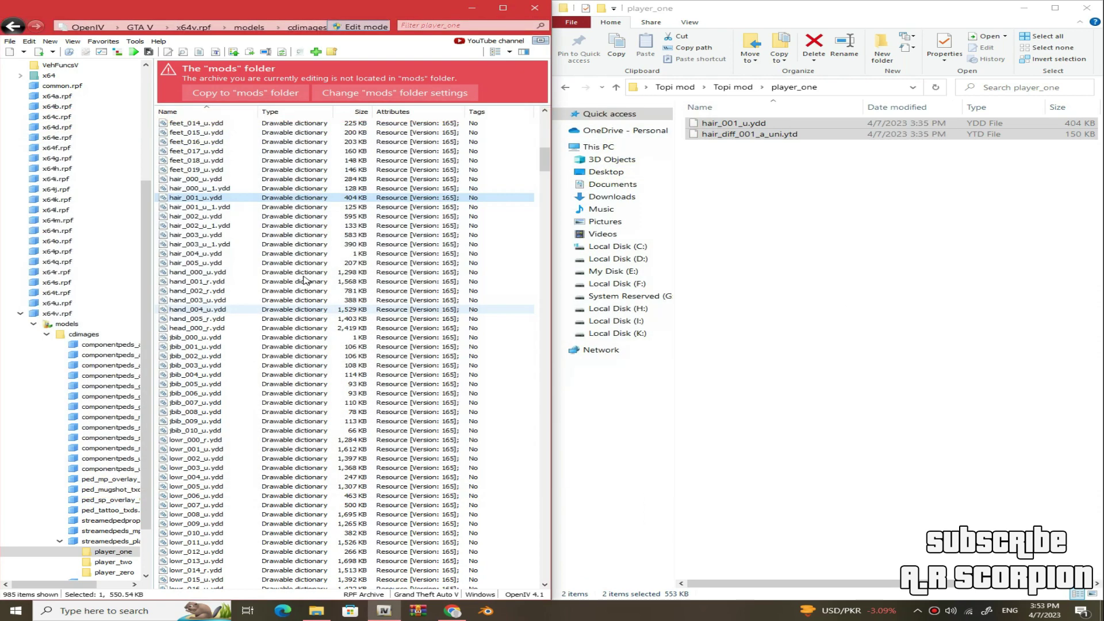
Step: Leave the player_one folder in both the archive and the Topi mod folder
click(12, 25)
click(597, 99)
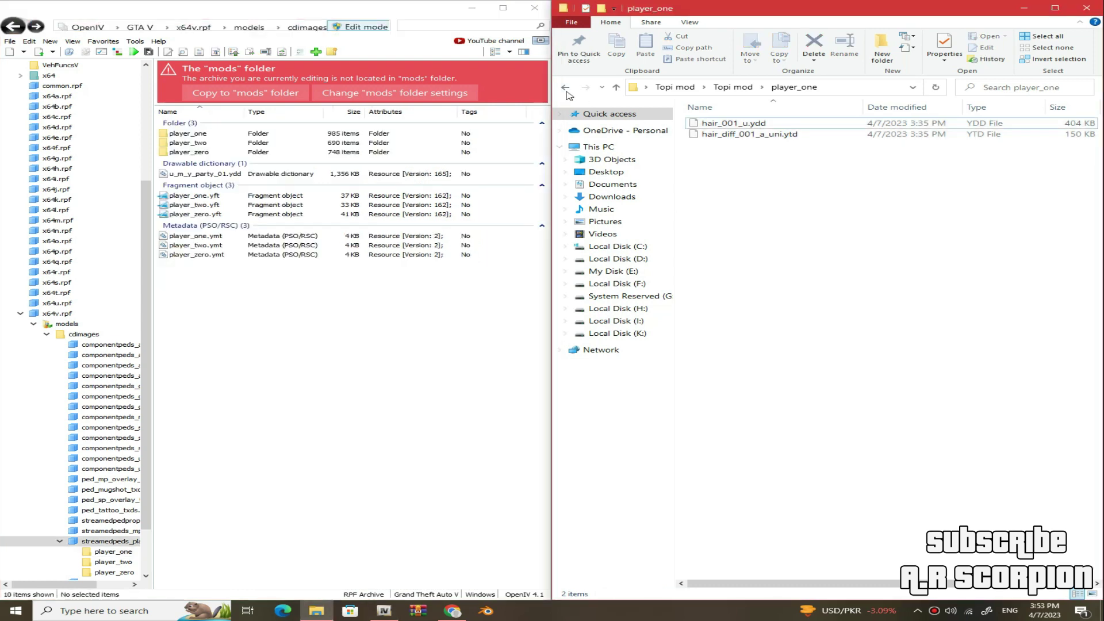
click(566, 89)
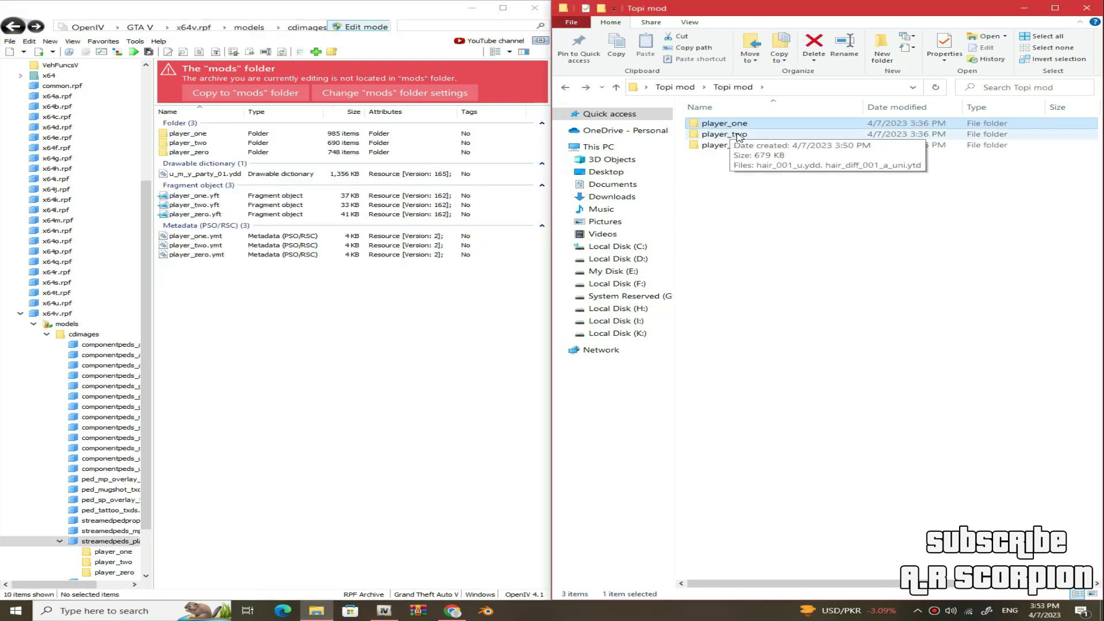
Step: Open the player_two folder in both the Topi mod folder and the streamedpeds_players.rpf archive
click(739, 136)
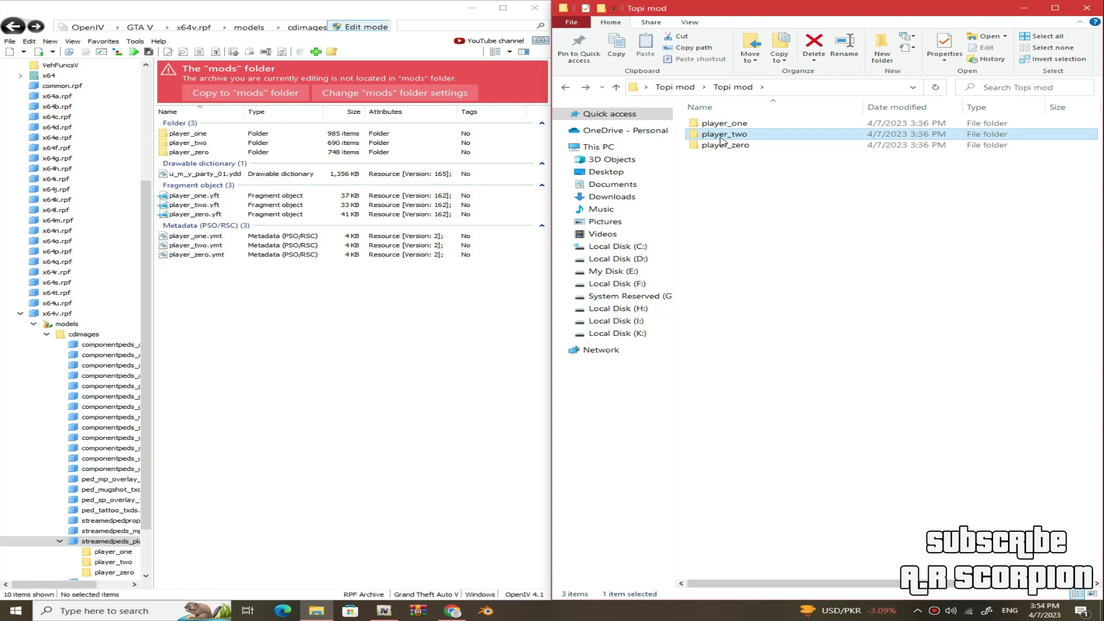
double_click(735, 140)
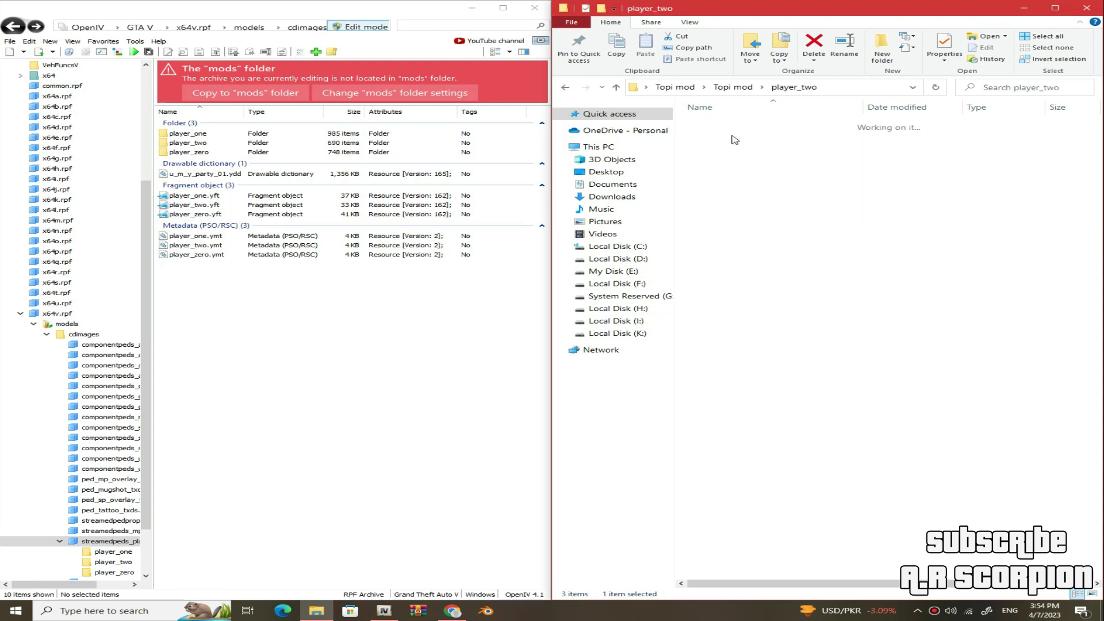
click(446, 342)
click(217, 145)
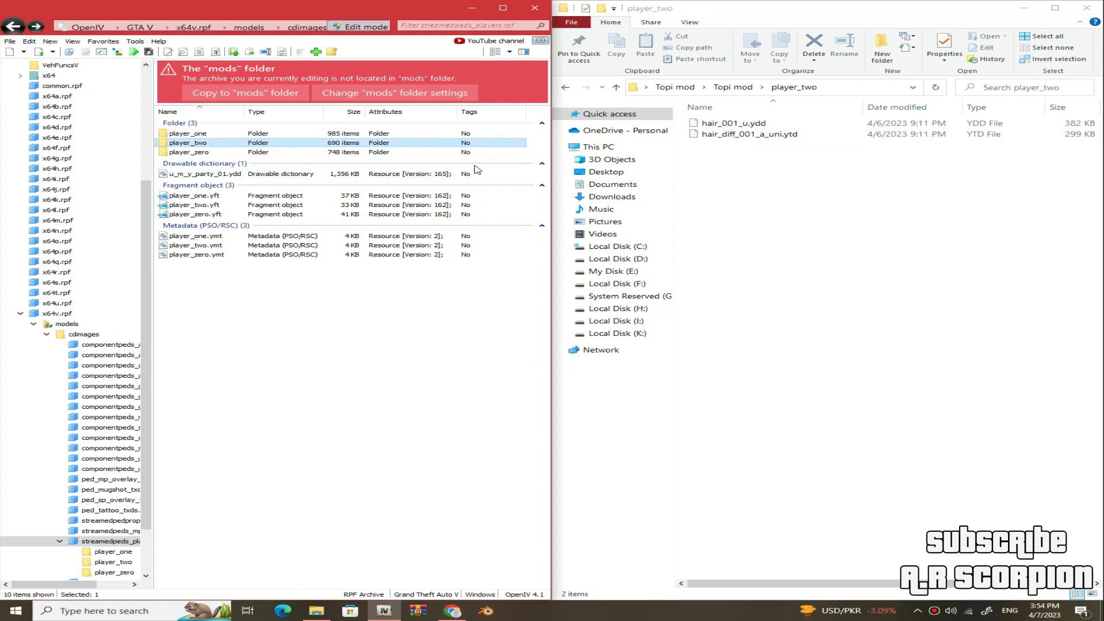
double_click(283, 145)
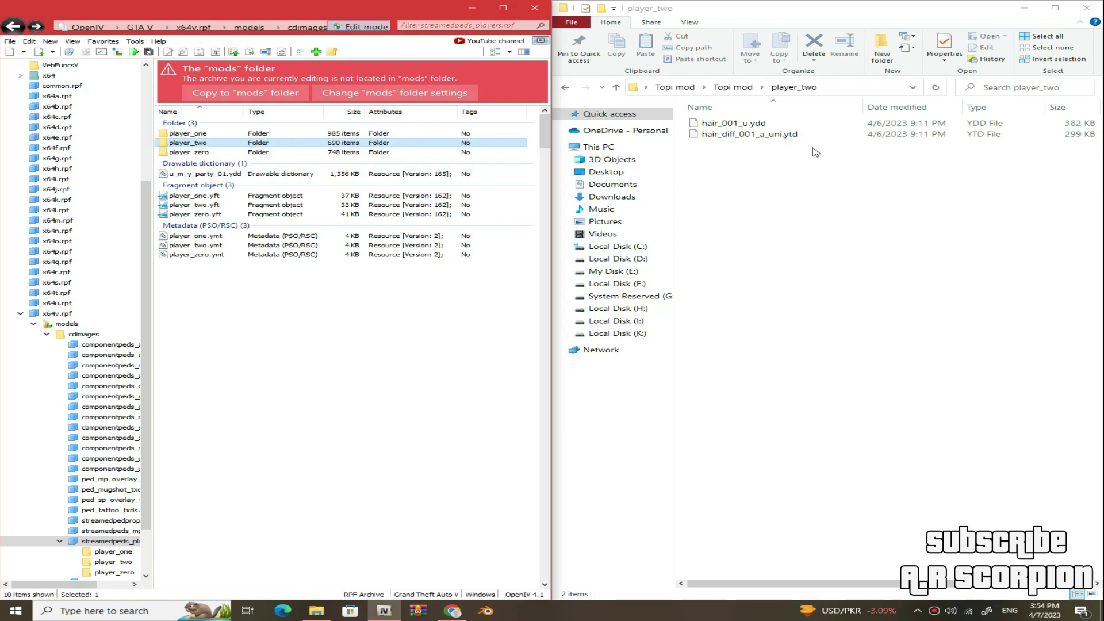
click(506, 193)
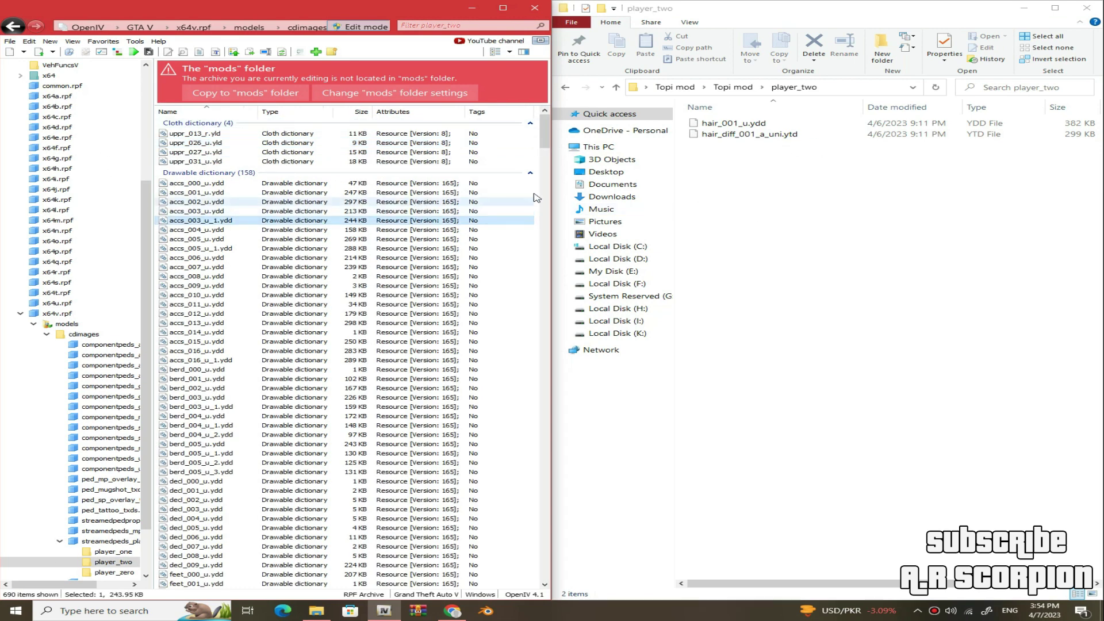
Step: Preview the original hair_001_u.ydd model in the archive's player_two folder, view it from several angles and close the viewer
scroll(252, 358, down, 13)
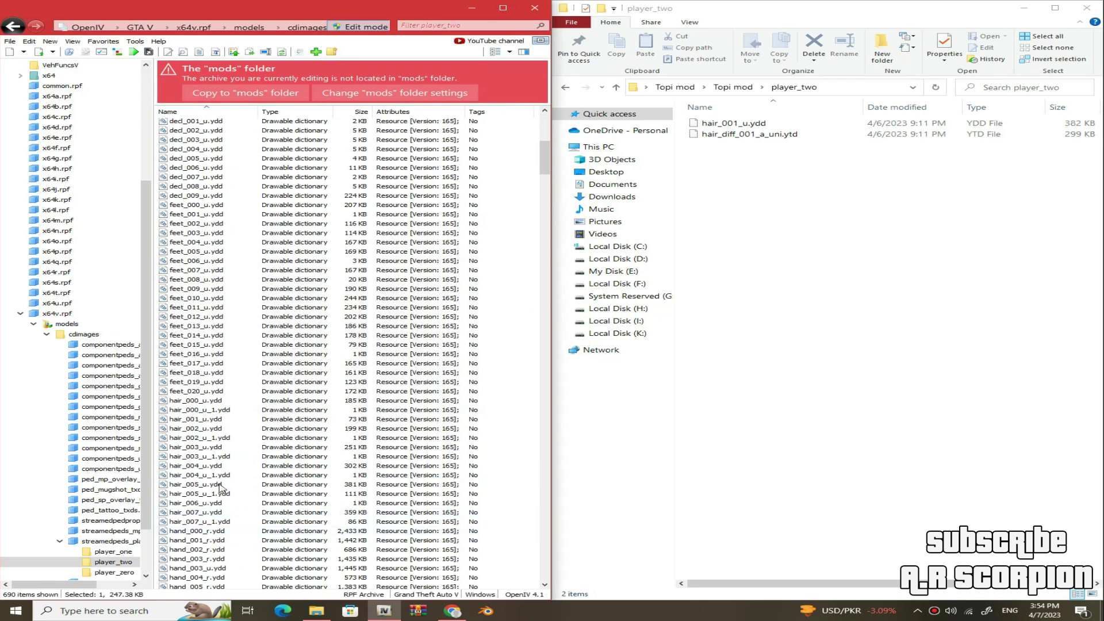
click(211, 419)
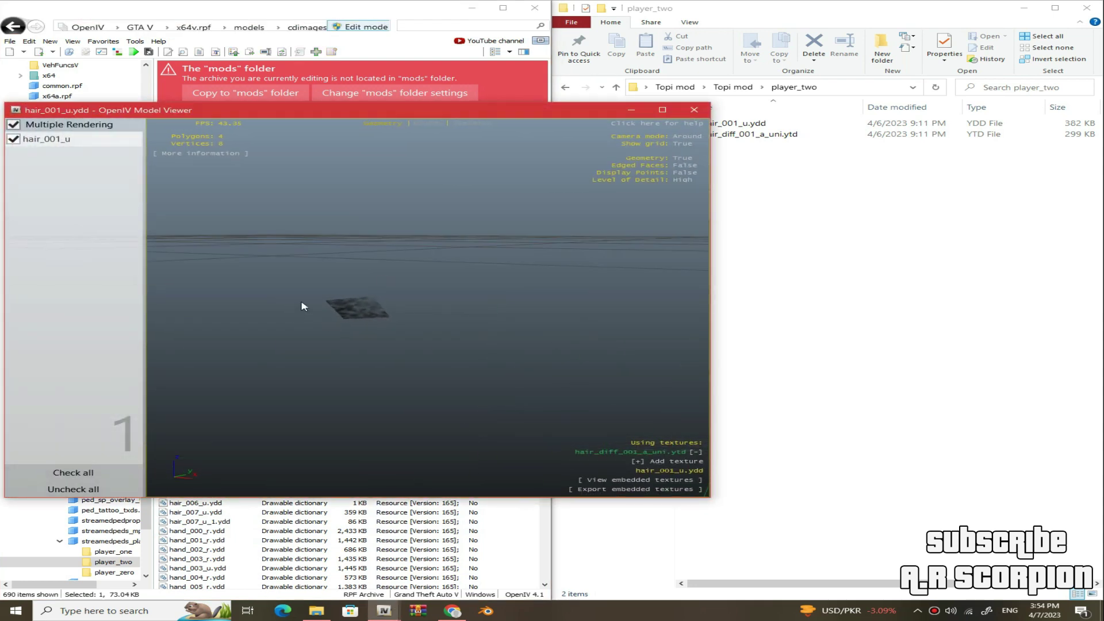
drag(303, 306, 300, 296)
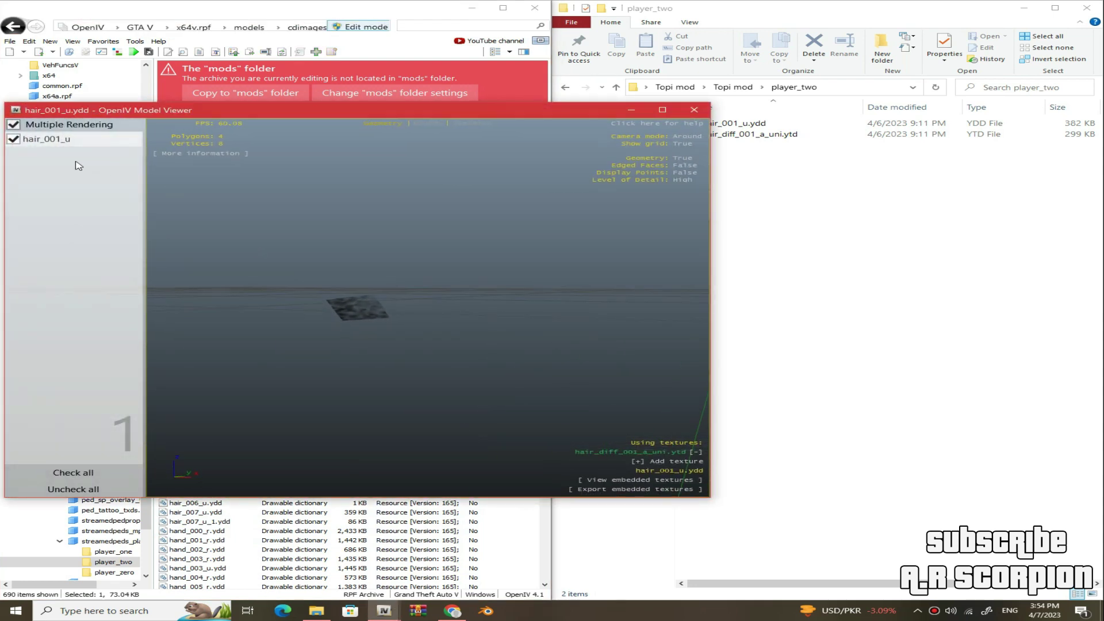
drag(388, 335, 439, 312)
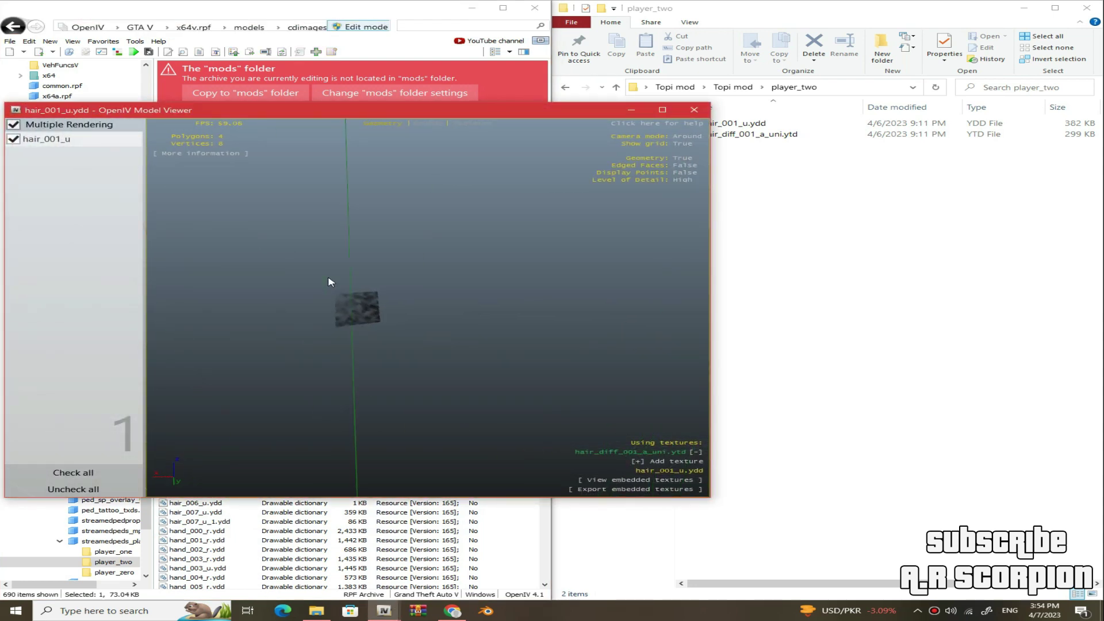
drag(315, 341, 468, 337)
click(694, 110)
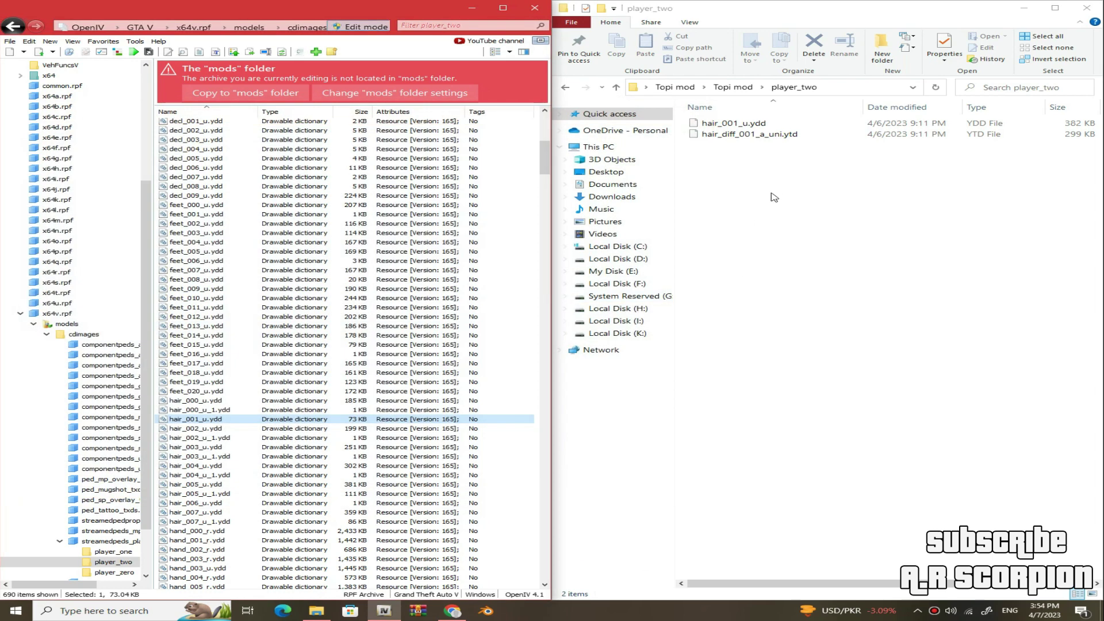
Step: Add the mod's hair_001_u.ydd and hair_diff_001_a_uni.ytd to the archive's player_two folder and preview the cap model without the accs_diff_000_a_uni.ytd texture
drag(776, 187, 775, 124)
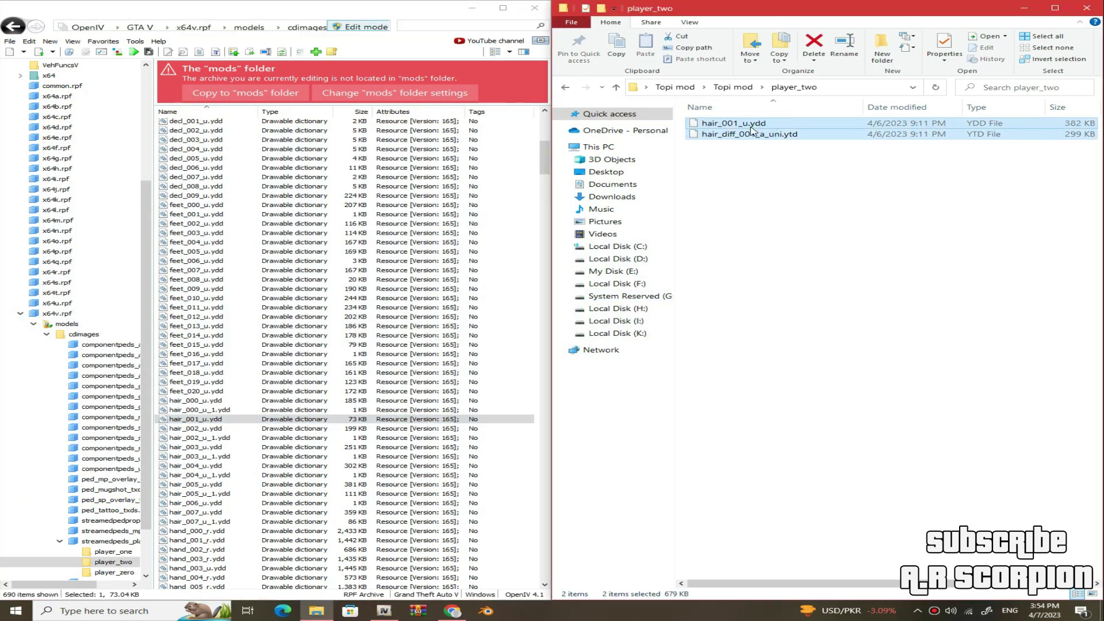
drag(815, 208, 382, 455)
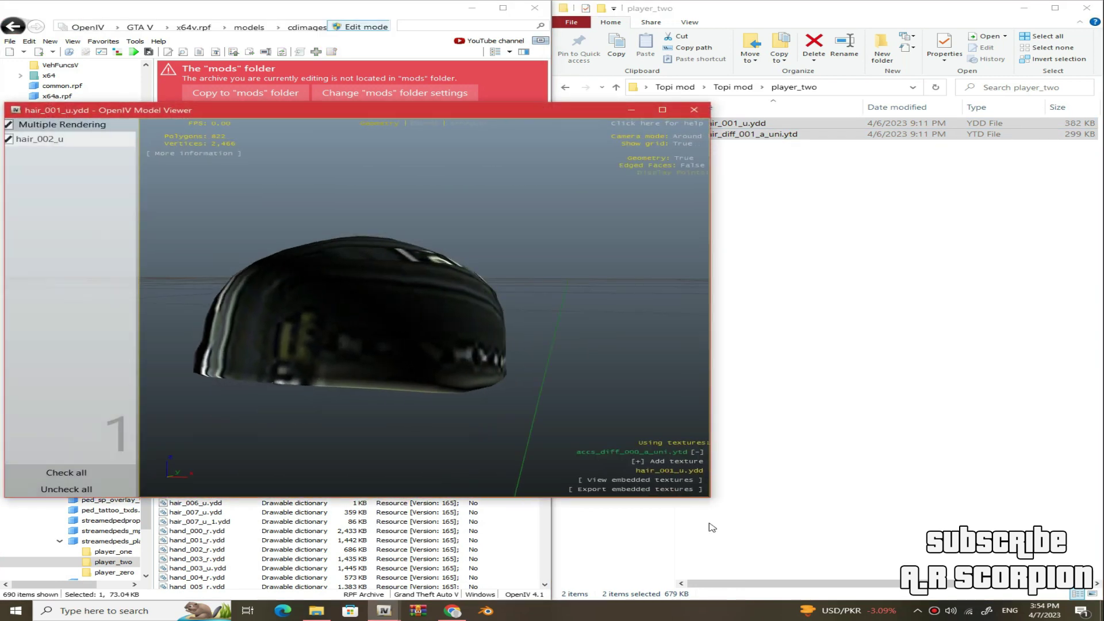
click(694, 453)
drag(286, 386, 518, 357)
key(Escape)
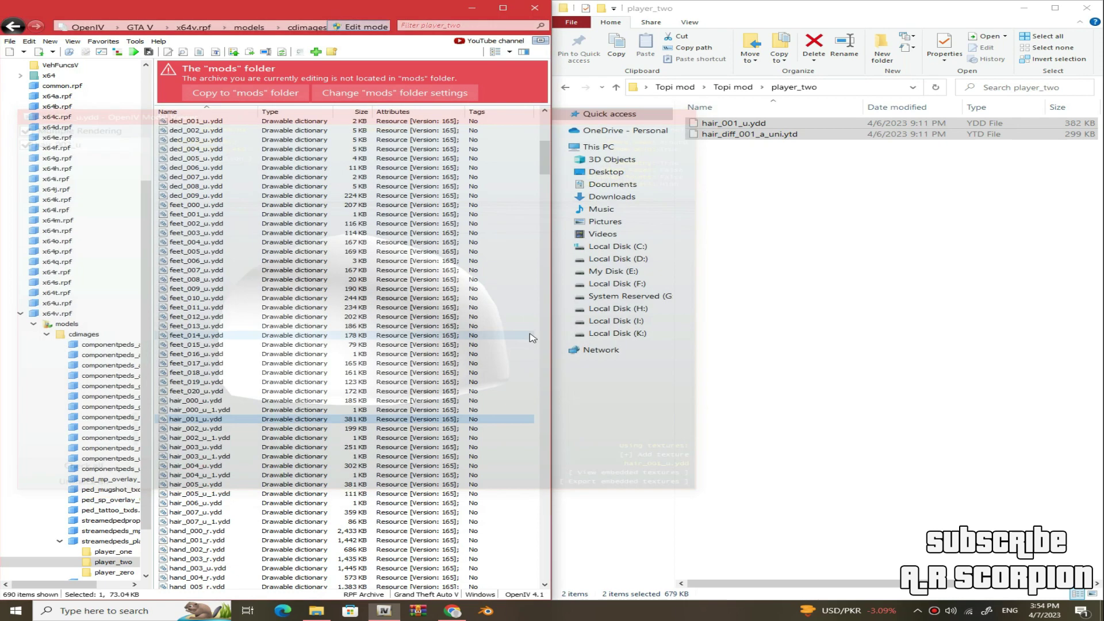
click(537, 299)
Step: Leave the player_two folder in both the archive and the Topi mod folder and open player_zero instead
click(803, 267)
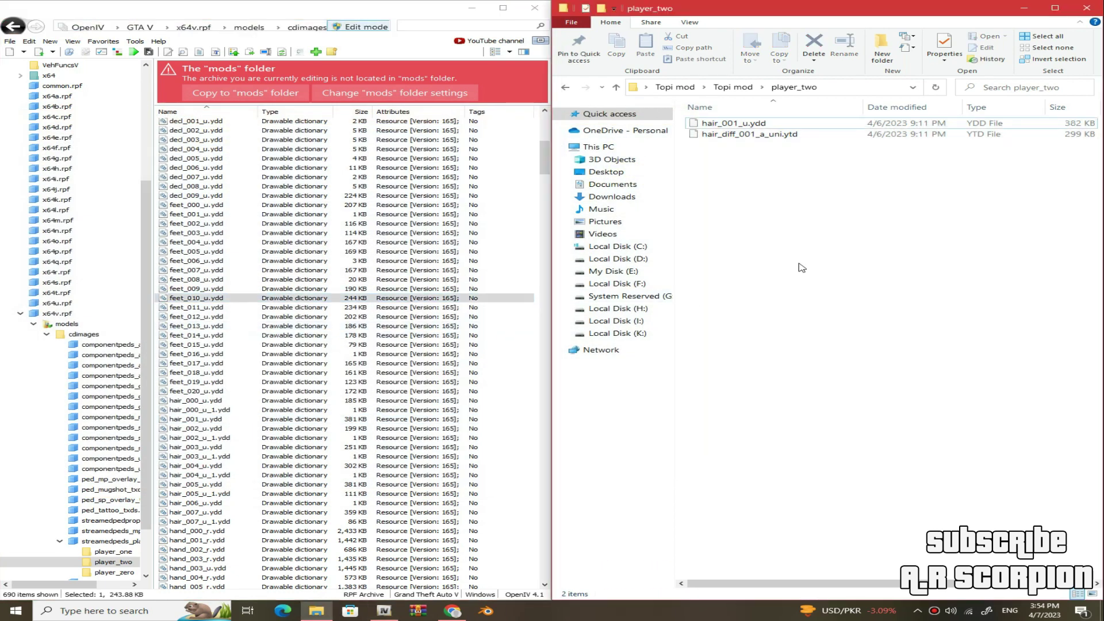
click(565, 88)
click(13, 27)
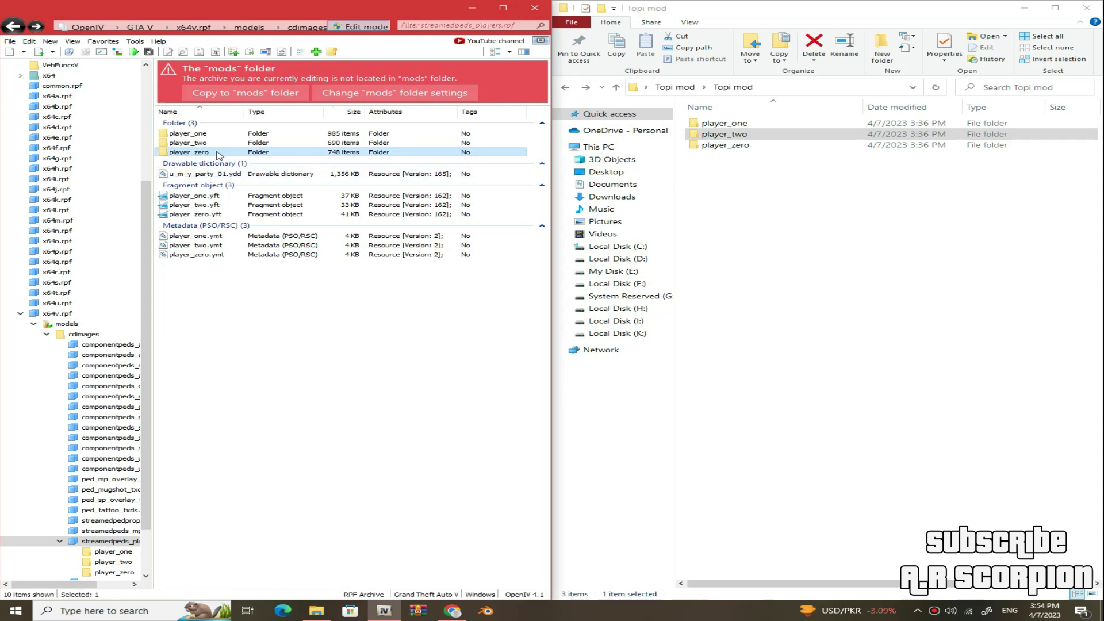
click(764, 160)
double_click(754, 146)
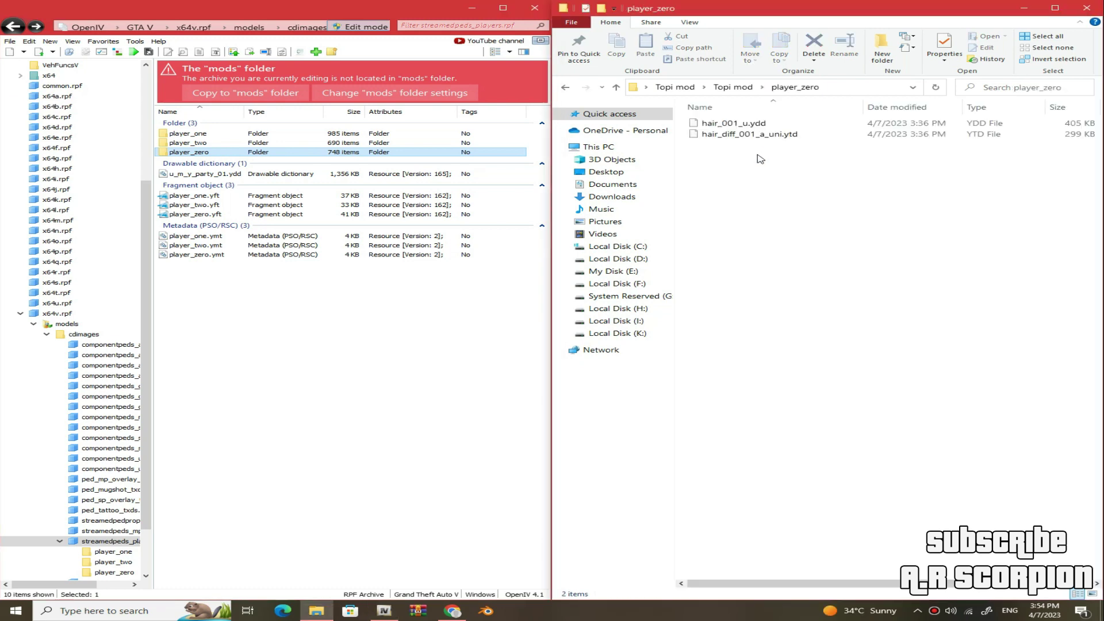
Step: Add the mod's hair_001_u.ydd and hair_diff_001_a_uni.ytd files to the archive's player_zero folder
drag(785, 165, 784, 120)
click(777, 125)
click(775, 135)
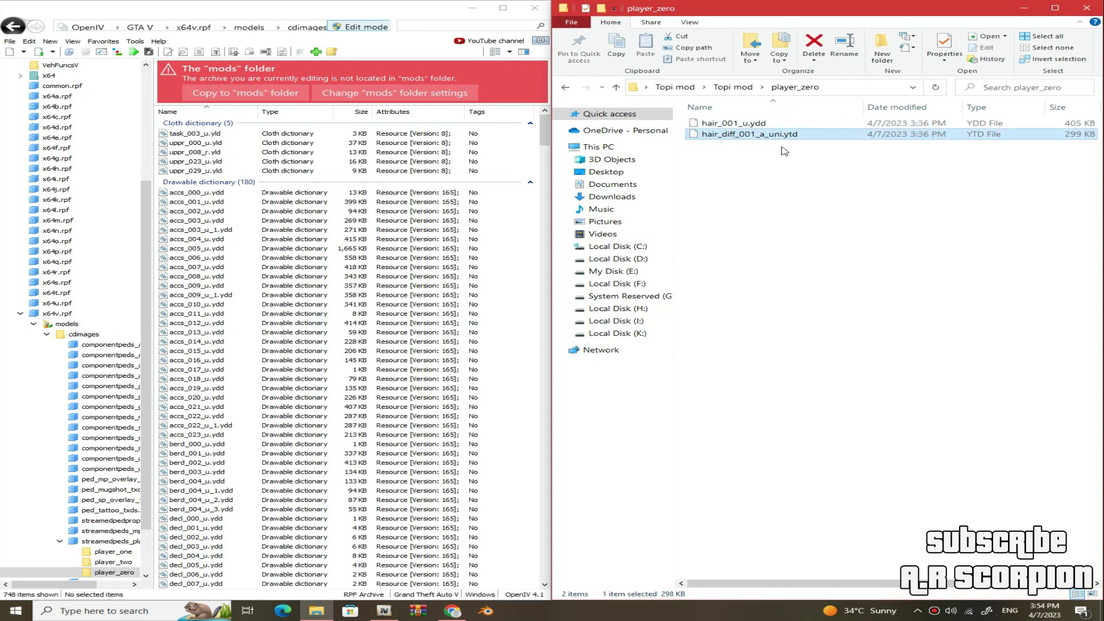
click(721, 261)
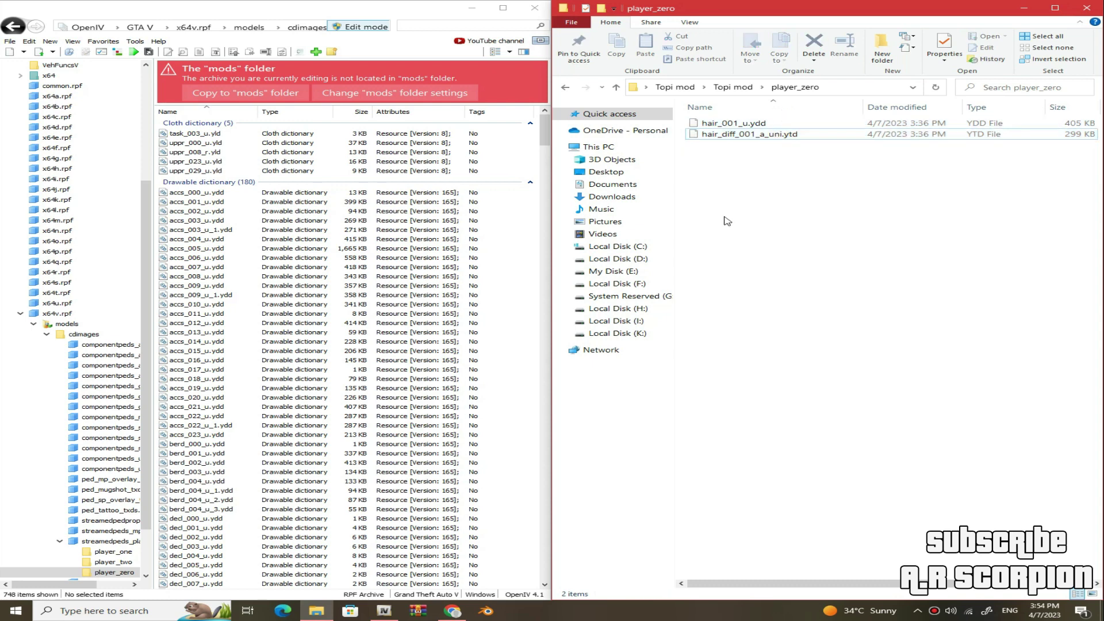
drag(746, 151, 492, 376)
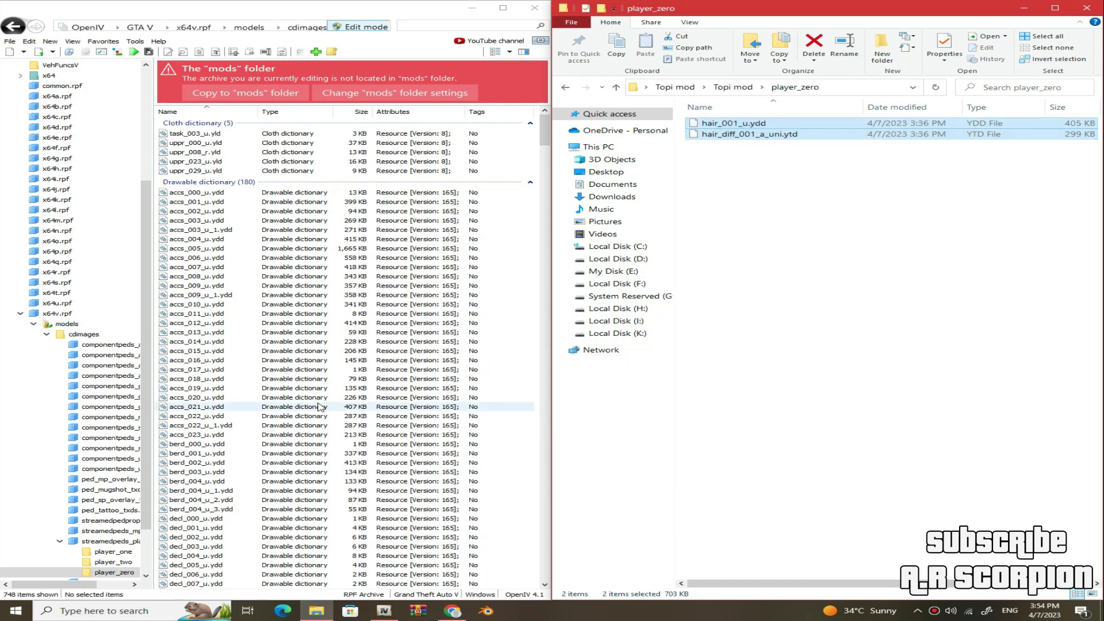
Step: Preview the replaced hair_001_u.ydd in player_zero, remove the accs_diff_000_a_uni.ytd texture, inspect the cap and close the viewer
scroll(194, 438, down, 9)
scroll(194, 438, down, 5)
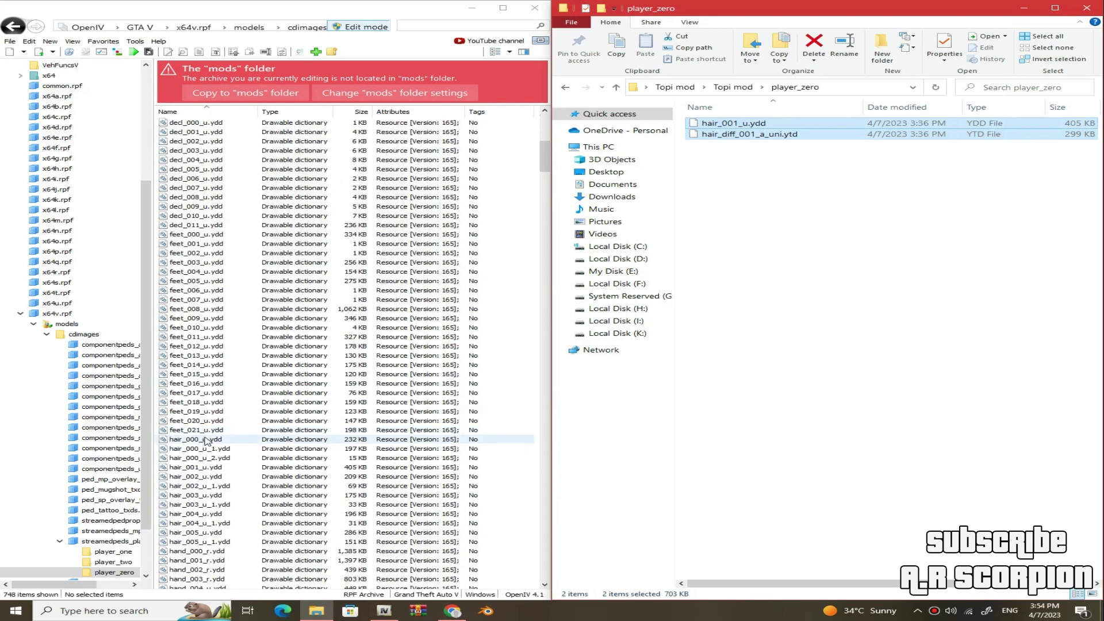
click(226, 469)
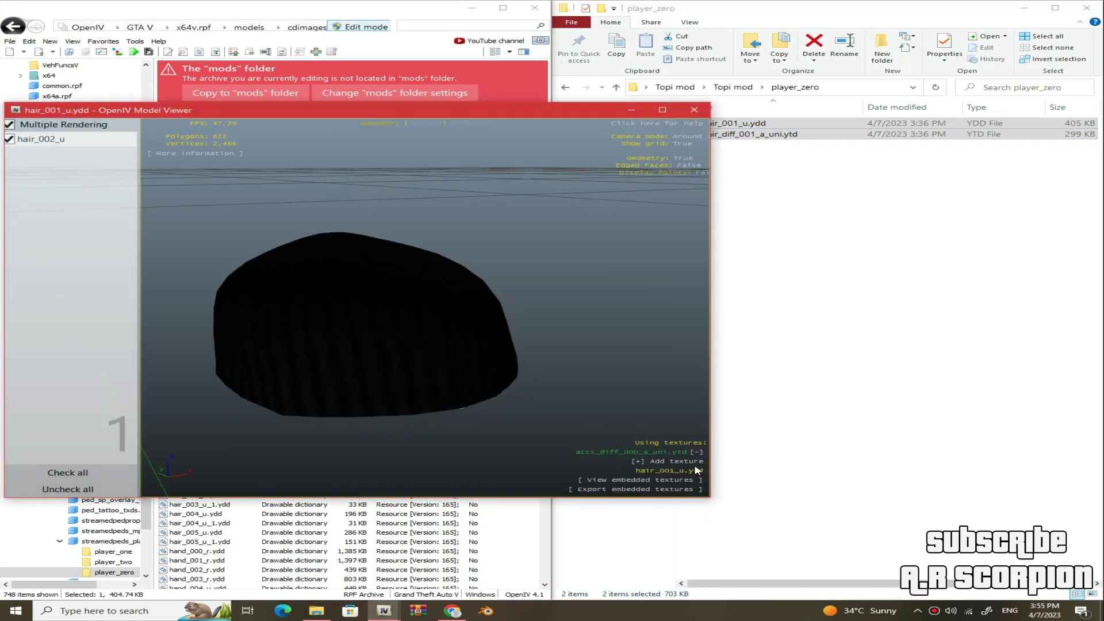
click(693, 452)
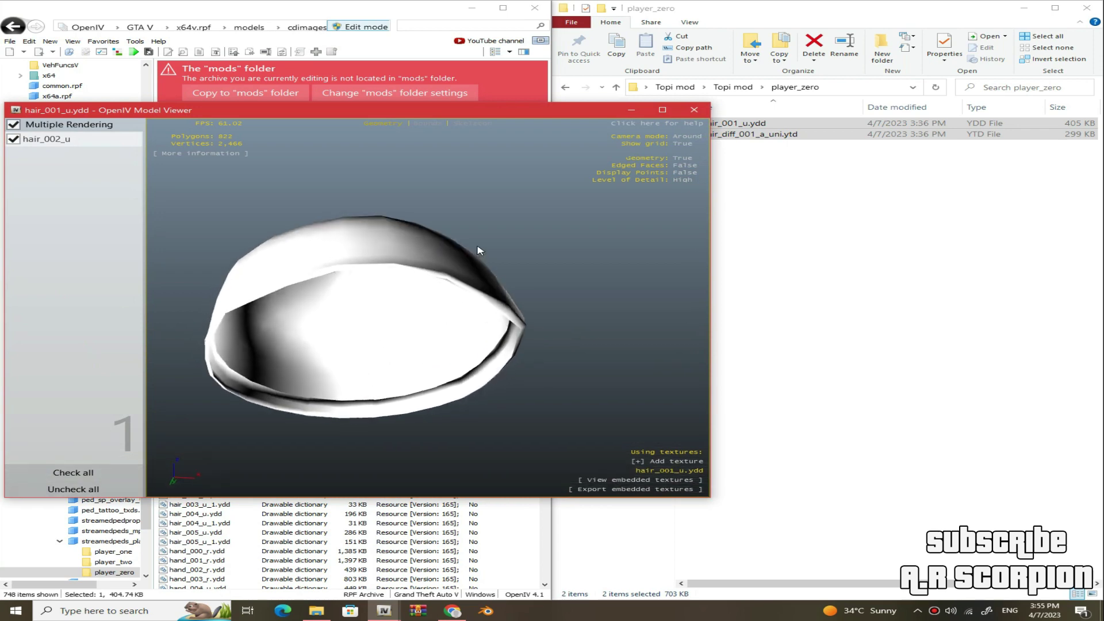
drag(433, 388, 414, 356)
click(694, 110)
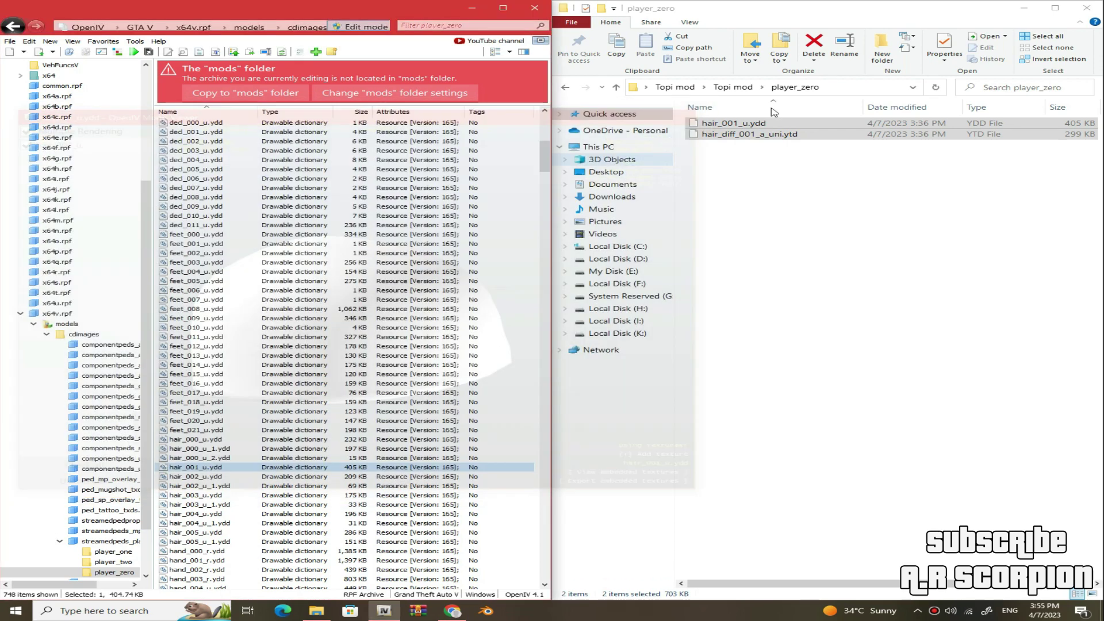
Step: Close the Topi mod folder window, minimise OpenIV and refresh the desktop
click(1087, 8)
right_click(731, 55)
click(750, 99)
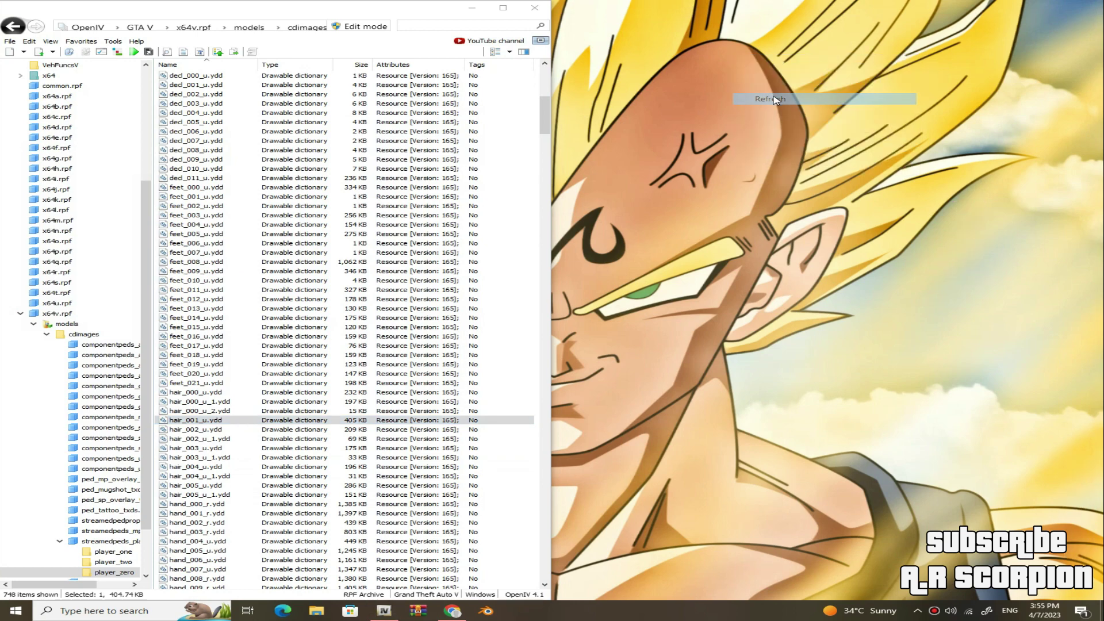
click(482, 14)
right_click(492, 94)
click(543, 145)
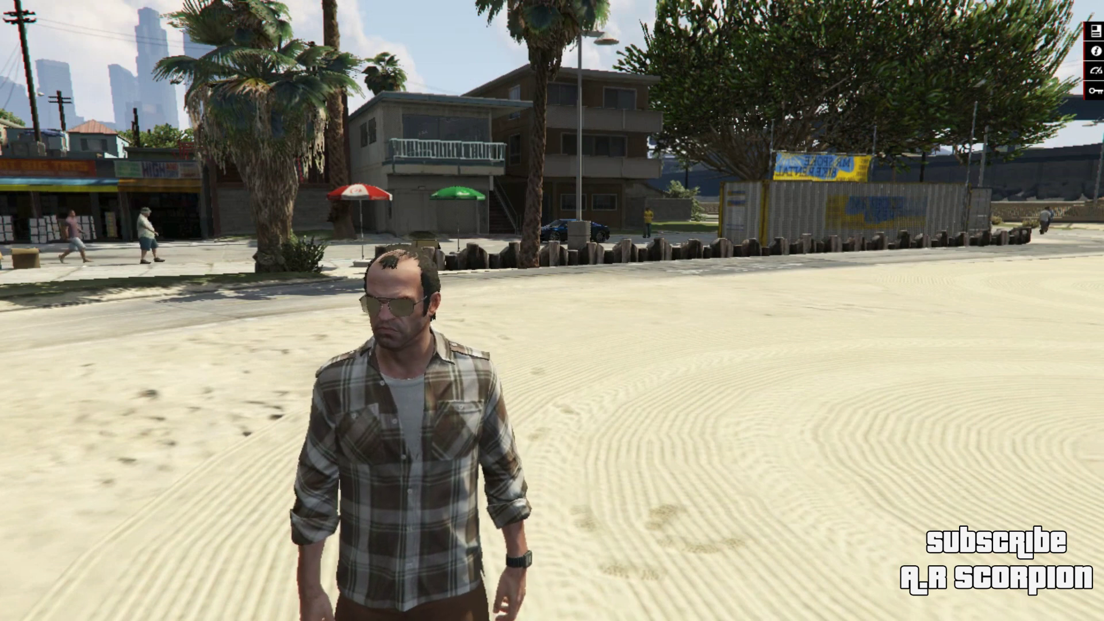
Step: In GTA V, open the Menyoo trainer and go to the Wardrobe in the player options
key(F8)
key(F8)
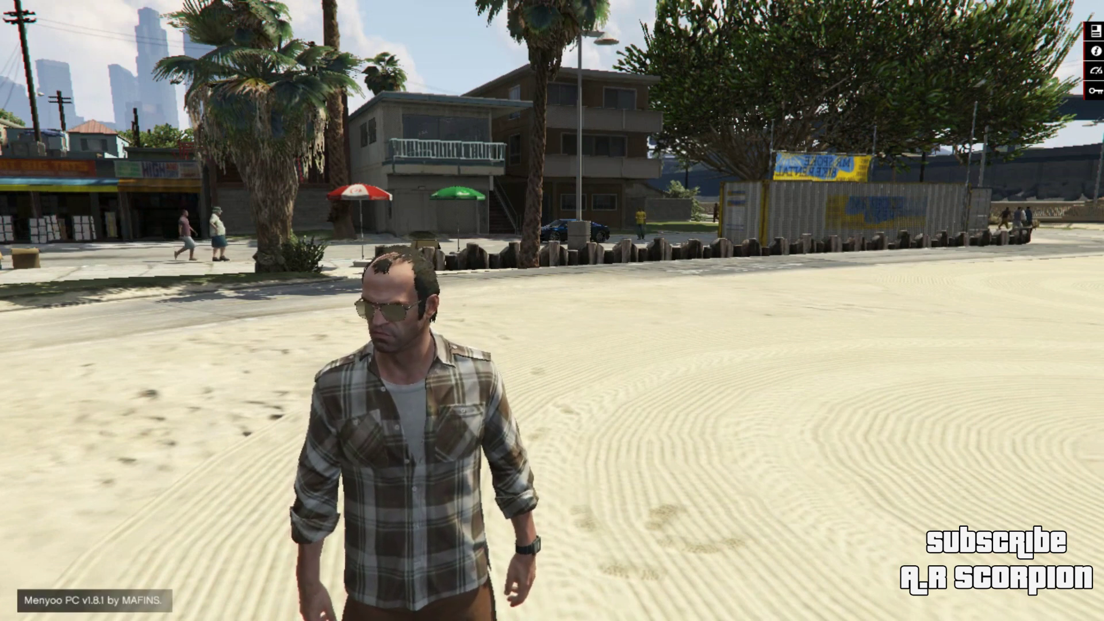
key(F8)
key(Down)
key(Return)
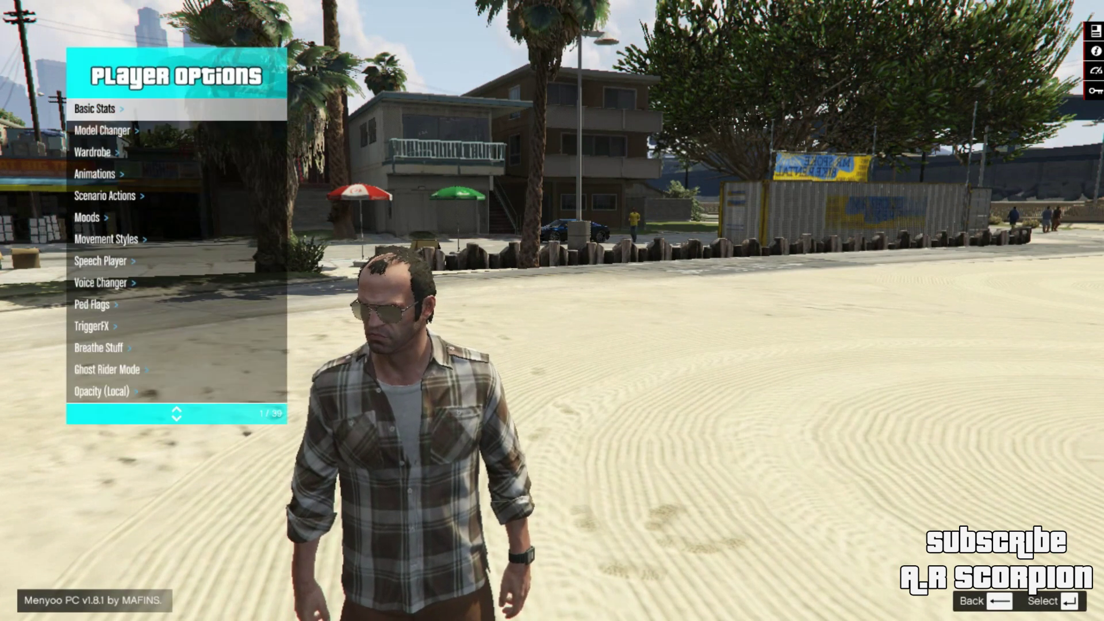
key(Down)
Step: Set the character's Hair component to type 1 with texture 0 to put on the cap
key(Down)
key(Return)
key(Down)
key(Down)
key(Down)
key(Down)
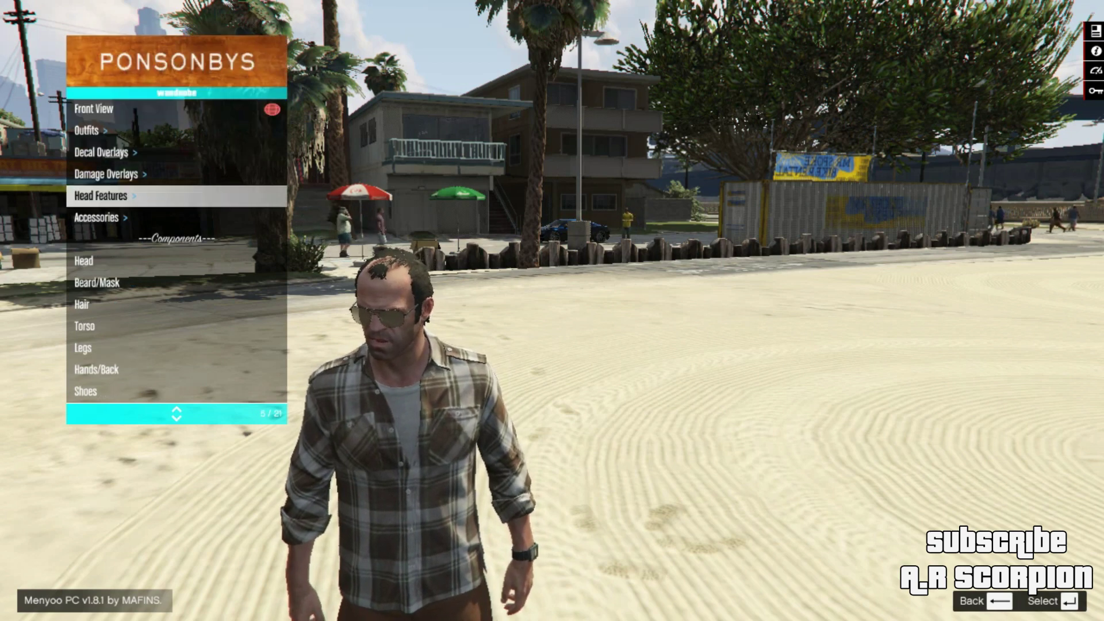
key(Return)
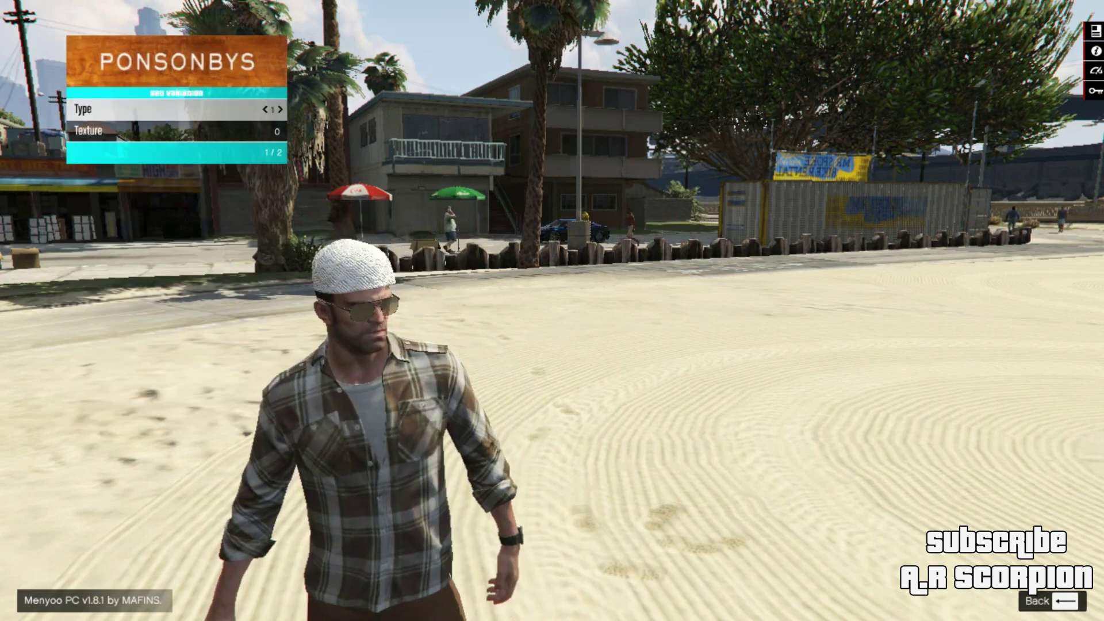
Step: Walk the character around and examine the white cap from the front, side and back
key(w)
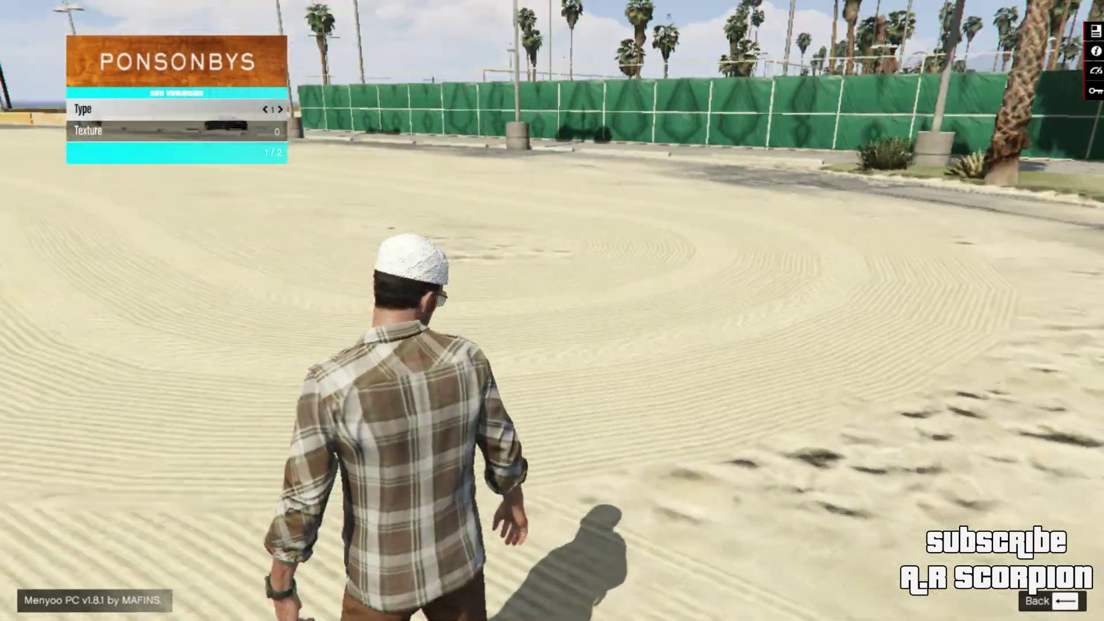
key(s)
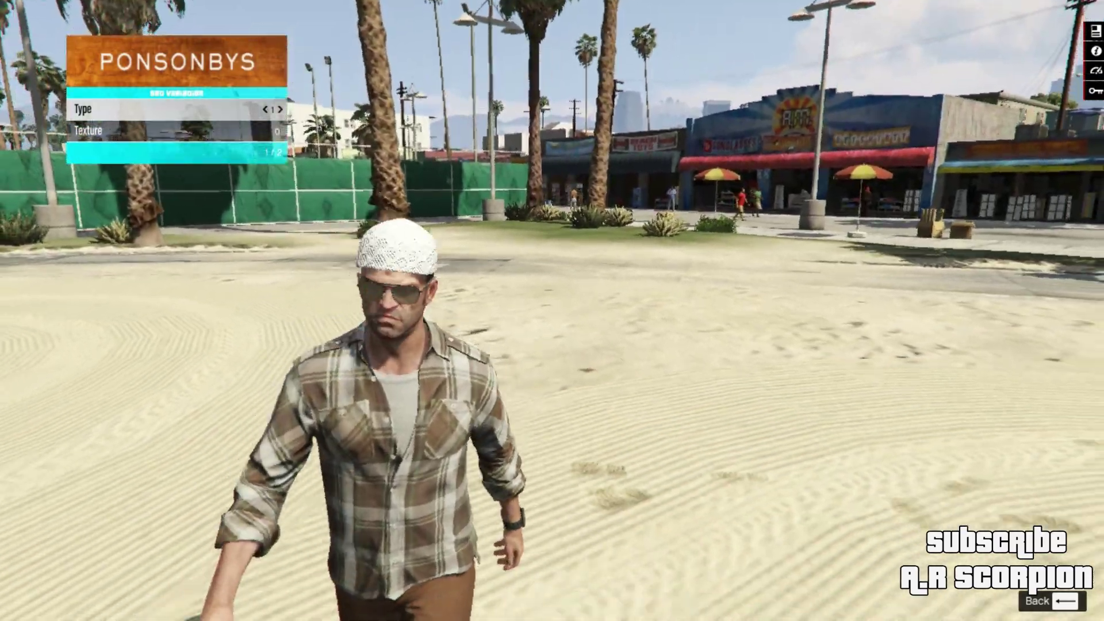
key(w)
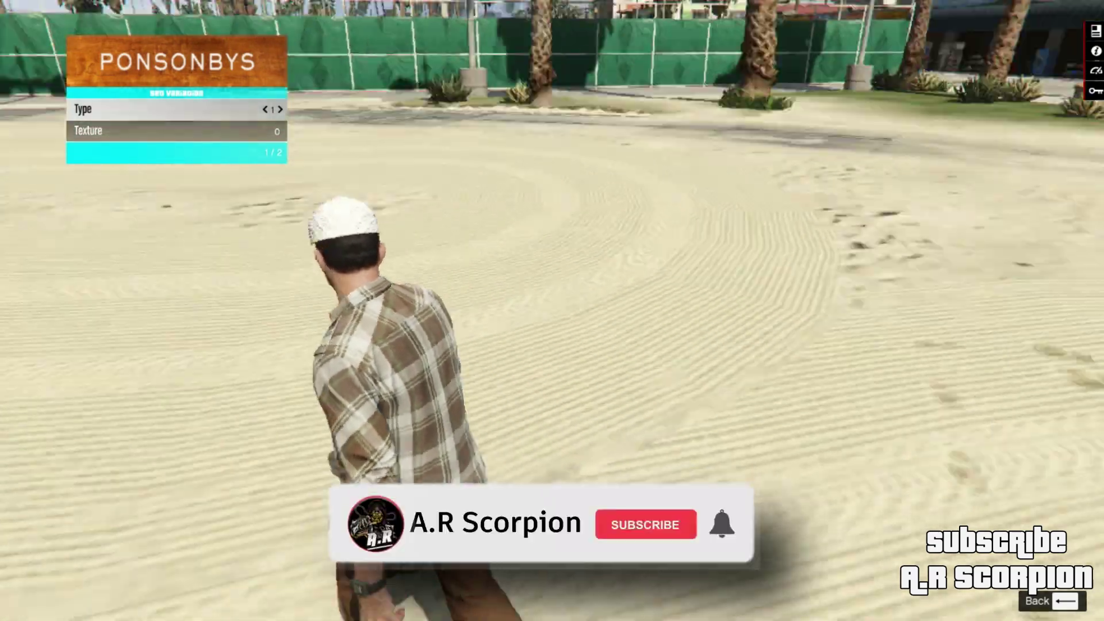
key(s)
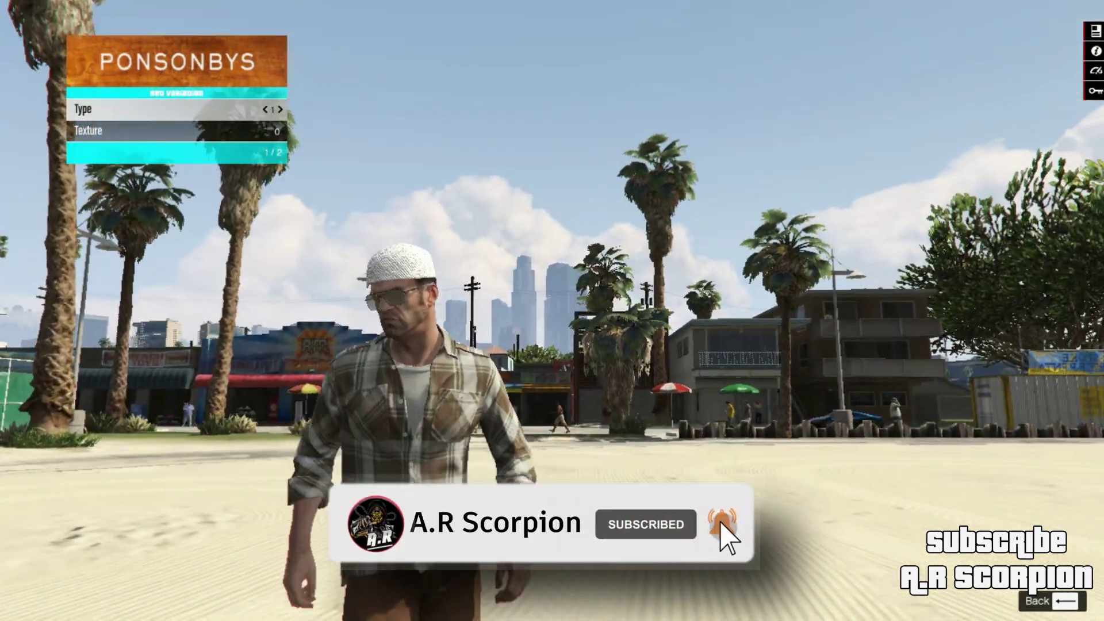
key(Tab)
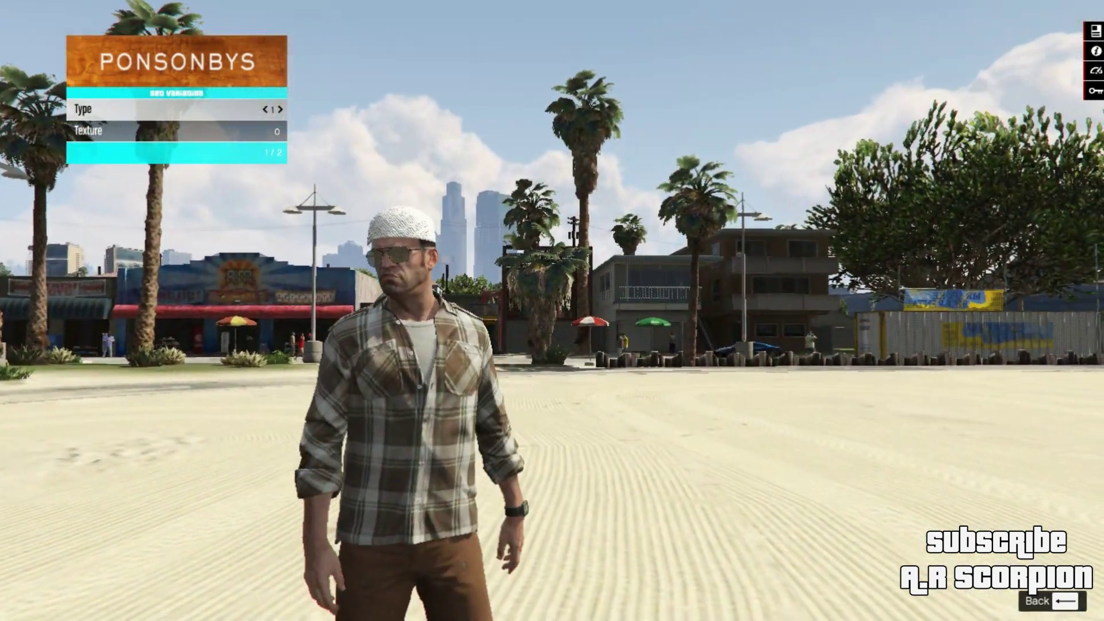
Step: Leave the character's Wardrobe settings and close the Menyoo trainer completely
key(BackSpace)
key(BackSpace)
key(Up)
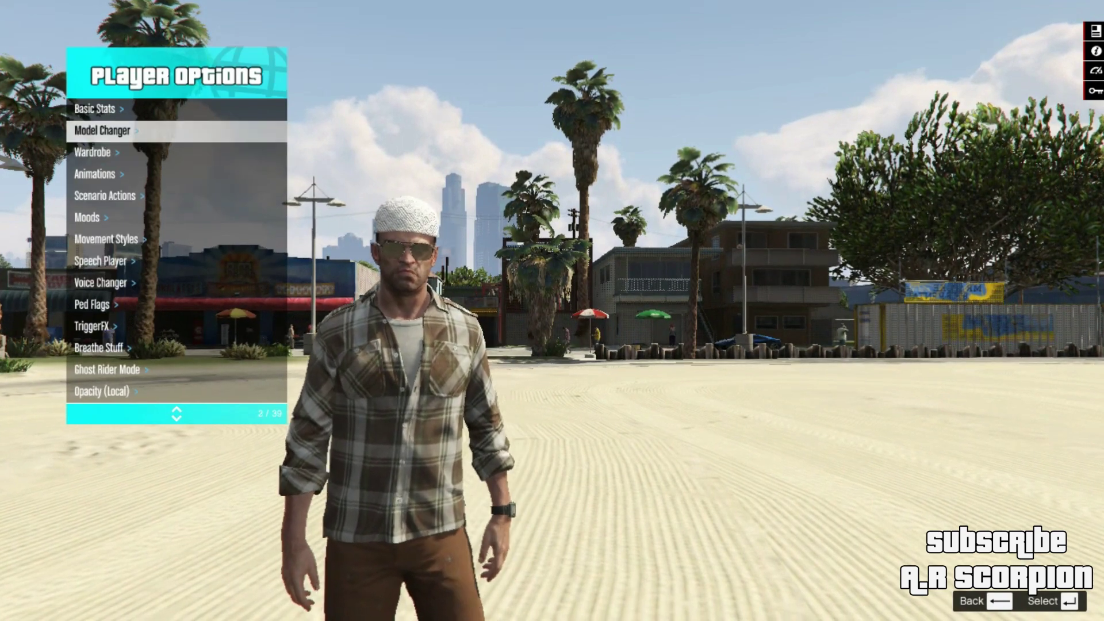
key(BackSpace)
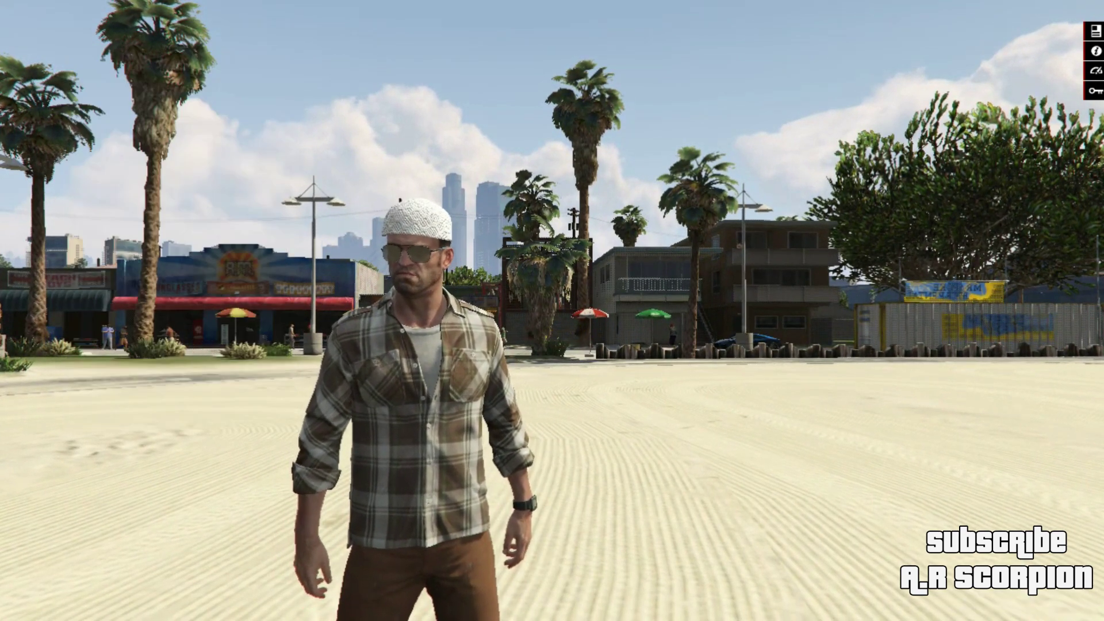
Step: In Object Spooner mode, spawn Michael and Franklin as peds, take over Michael with Become This Ped (Soul-Steal), and exit the spooner
key(F9)
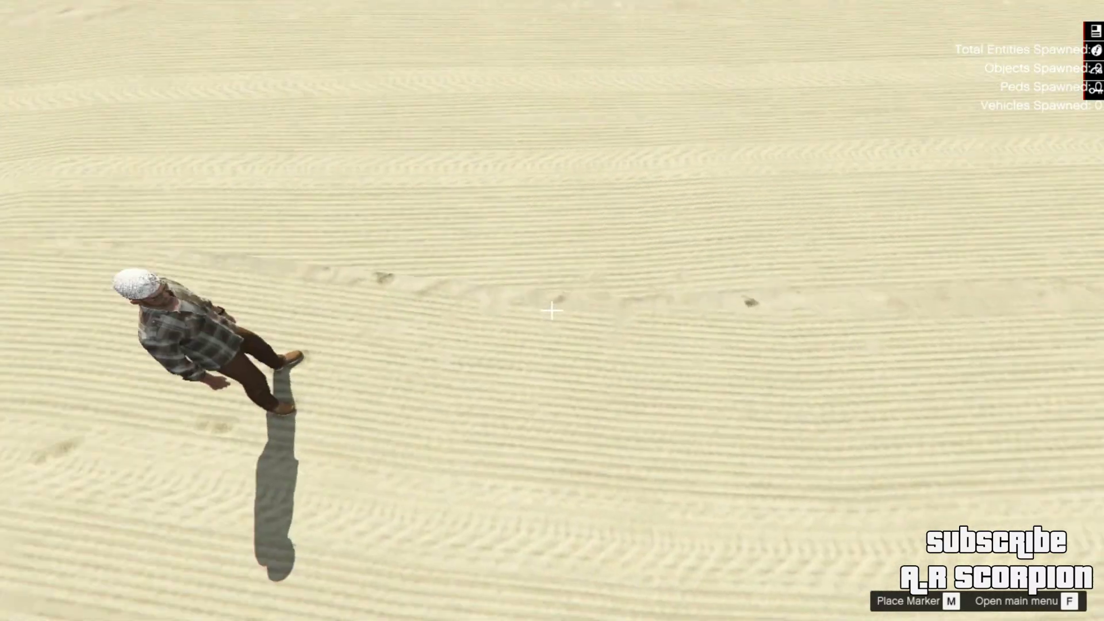
key(f)
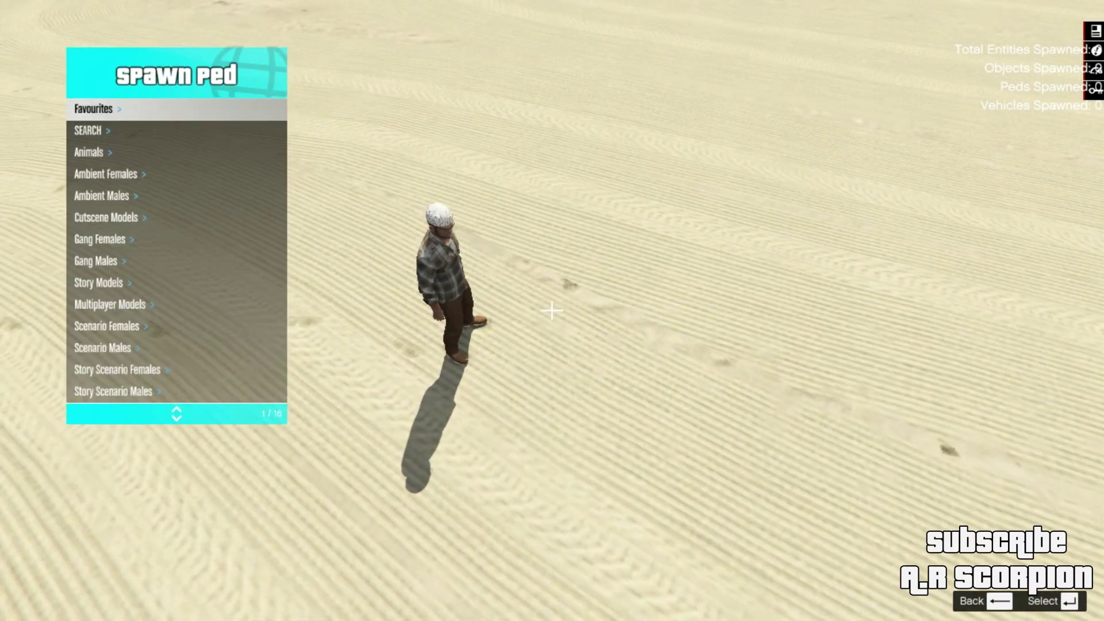
key(Down)
key(Down)
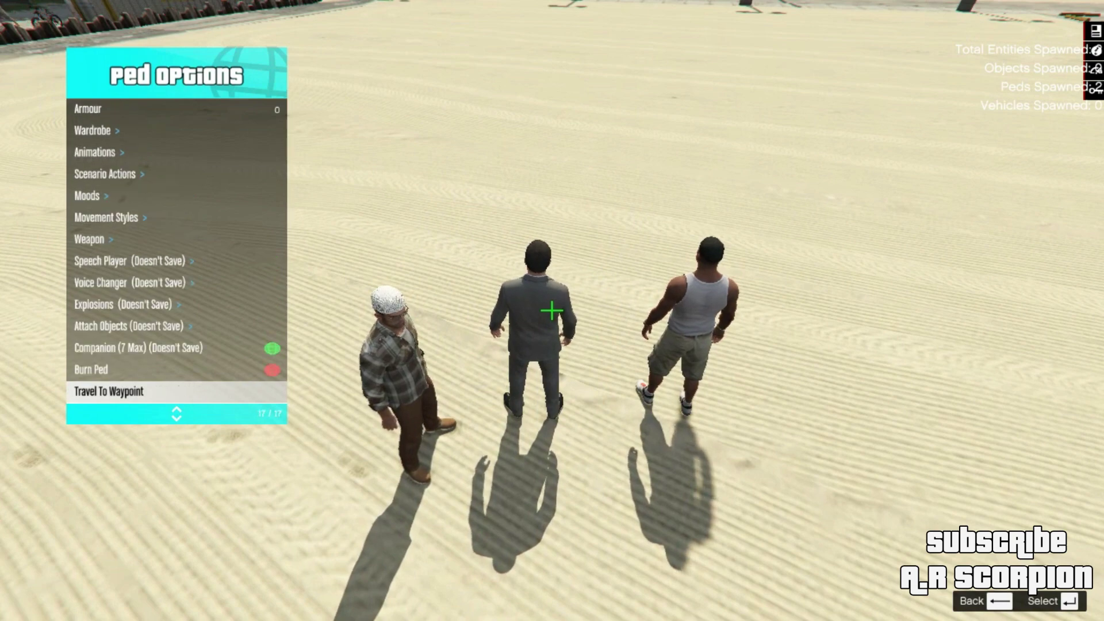
key(BackSpace)
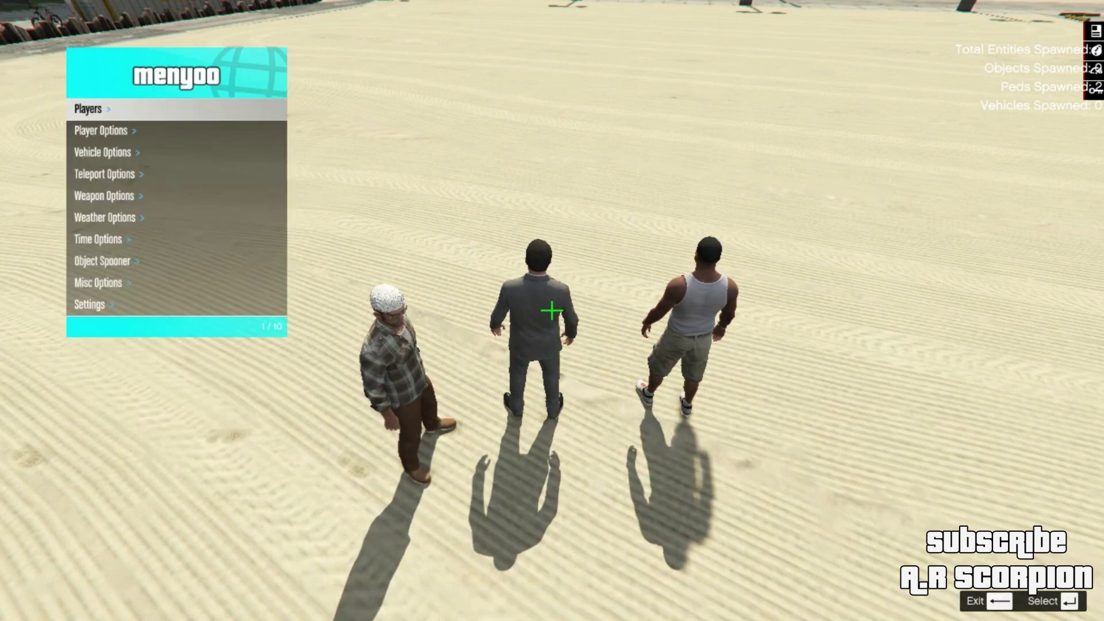
key(BackSpace)
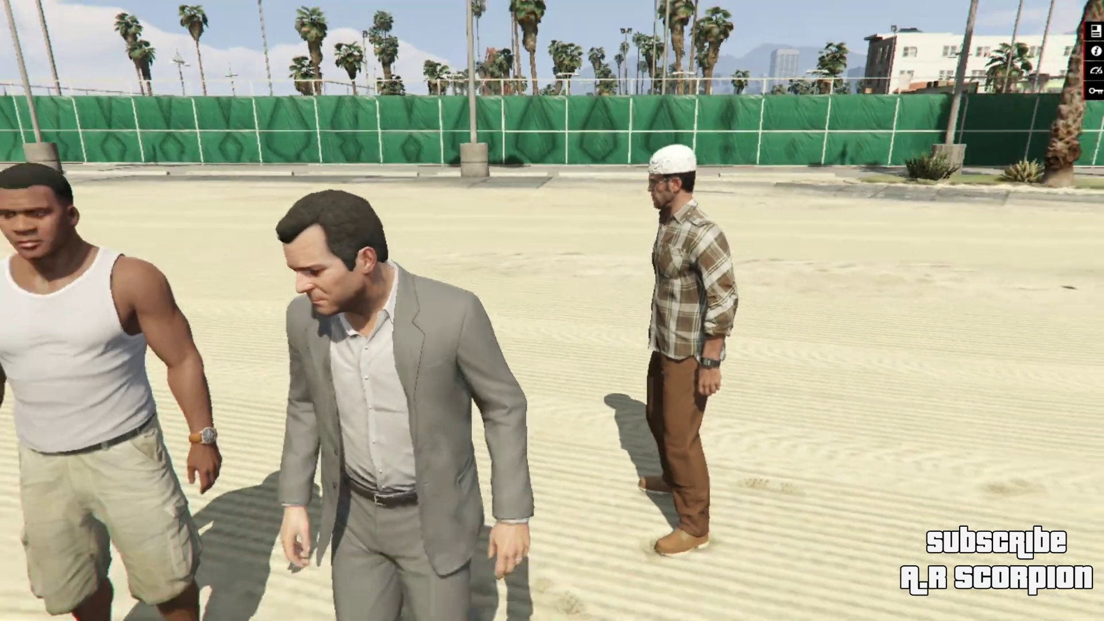
Step: In the Wardrobe player options, set Michael's Hair component to type 1 with texture 0 to put on the cap
key(F8)
key(Return)
key(Down)
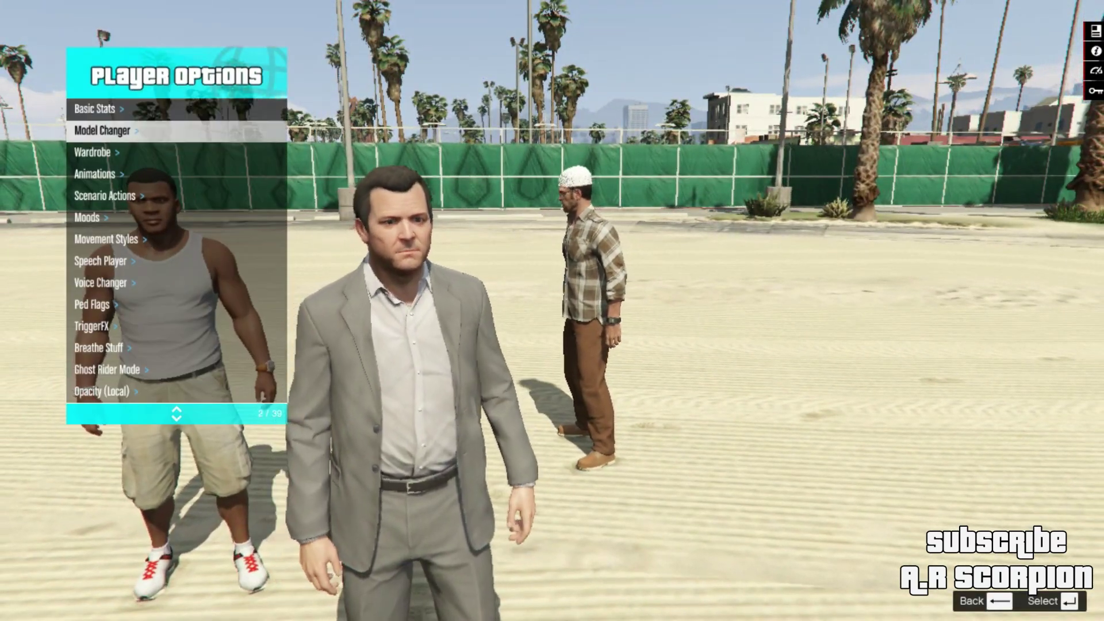
key(Down)
key(Return)
key(Down)
key(Down)
key(Down)
key(Down)
key(Down)
key(Down)
key(Down)
key(Down)
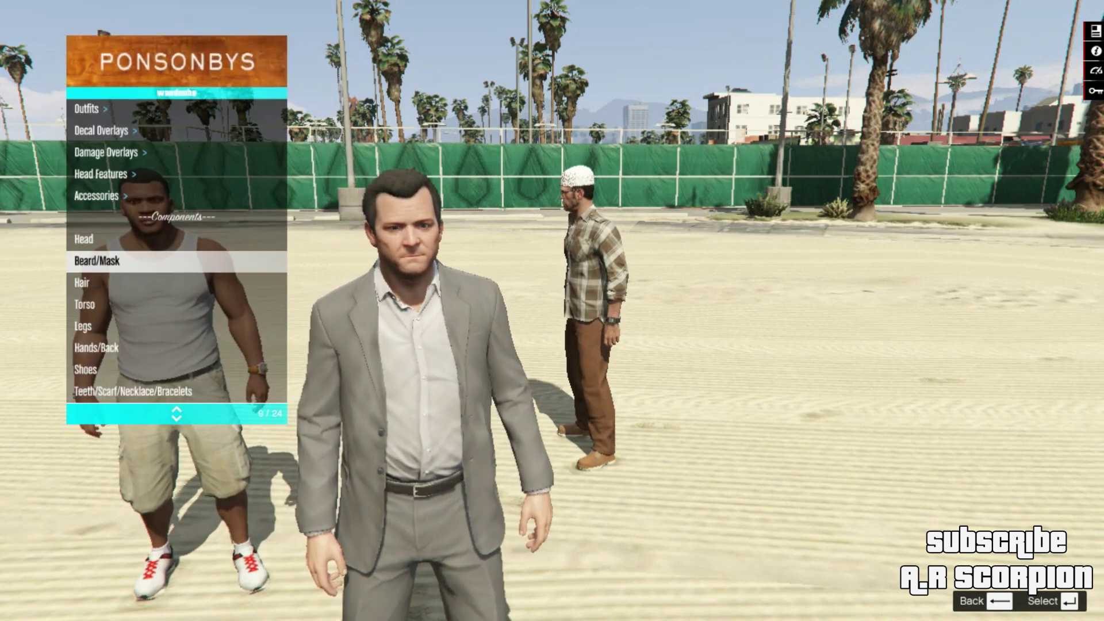
key(Return)
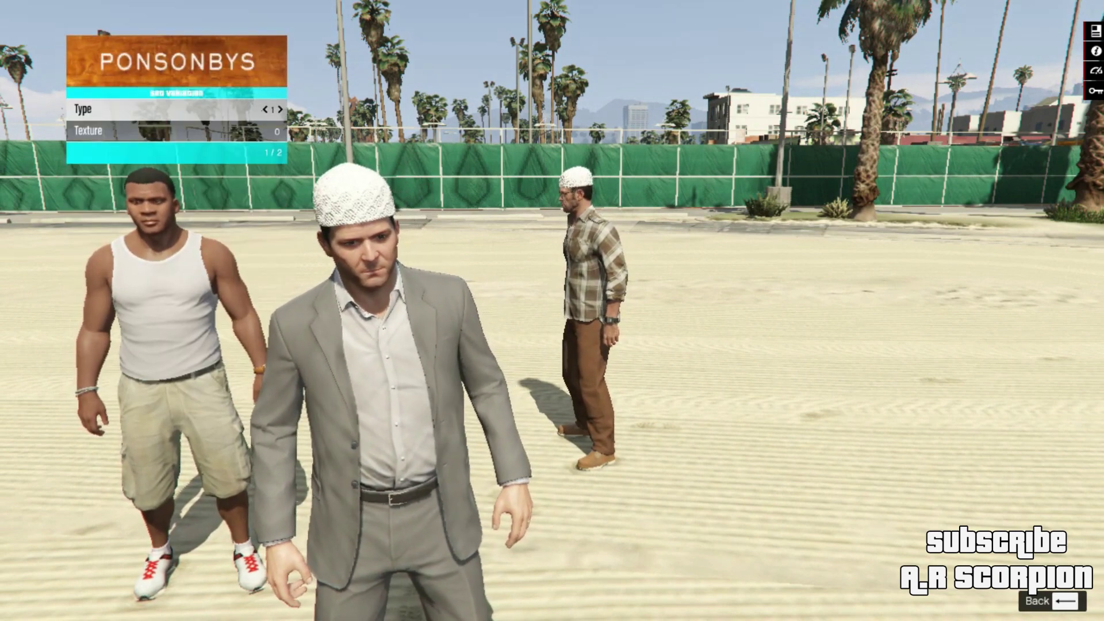